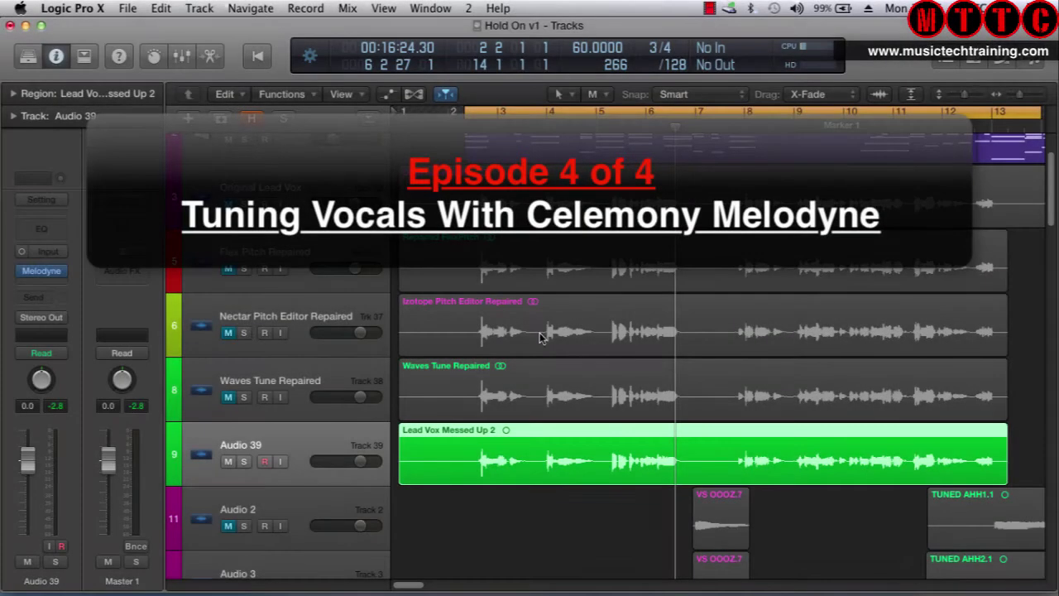
Select the Audio 39 track holding the Lead Vox Messed Up 2 region and open its Melodyne plug-in.
{"action": "left_click", "coordinate": [443, 377]}
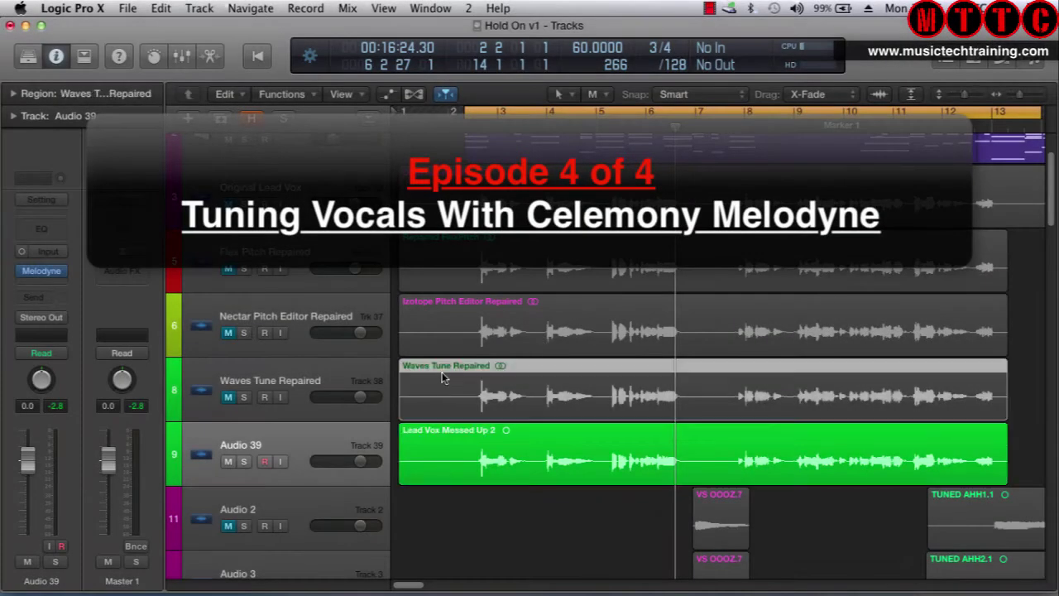
{"action": "left_click", "coordinate": [320, 372]}
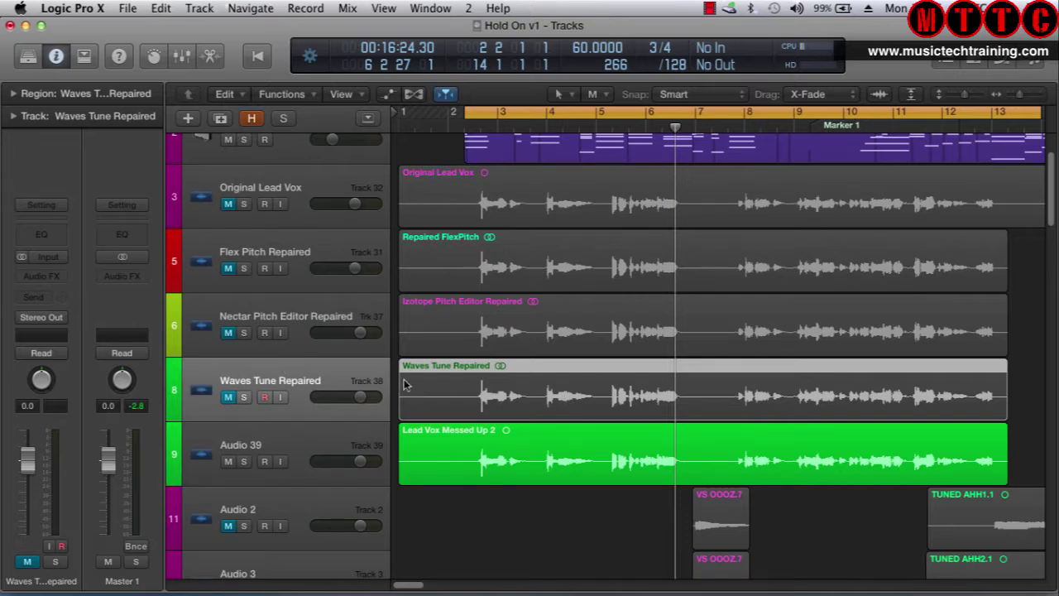
{"action": "left_click", "coordinate": [344, 432]}
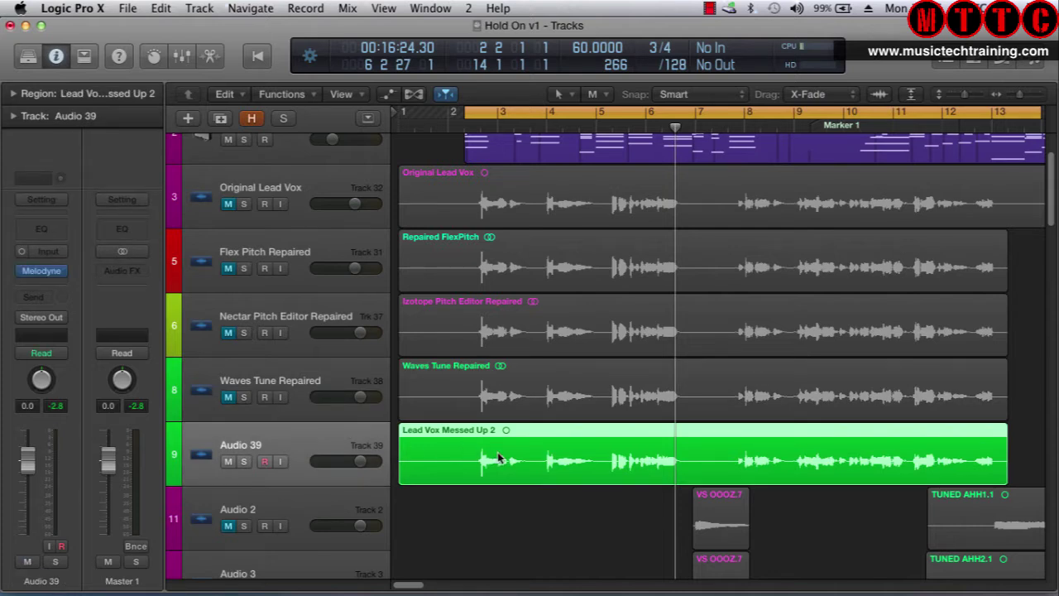
{"action": "mouse_move", "coordinate": [44, 276]}
{"action": "left_click", "coordinate": [43, 275]}
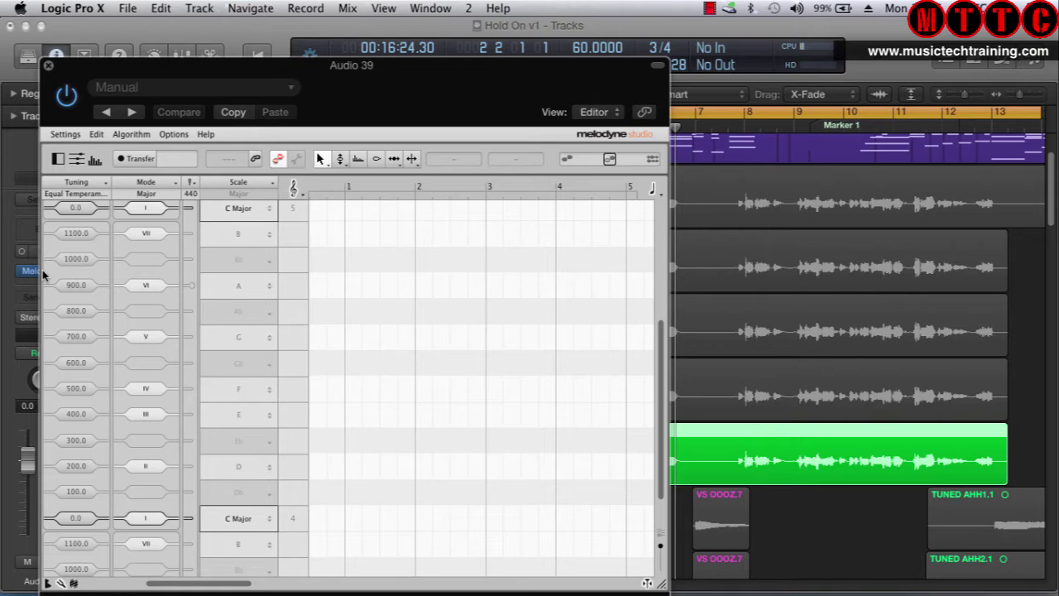
Reposition the Melodyne window and enlarge it to fill the screen.
{"action": "left_click_drag", "start_coordinate": [400, 79], "coordinate": [360, 4]}
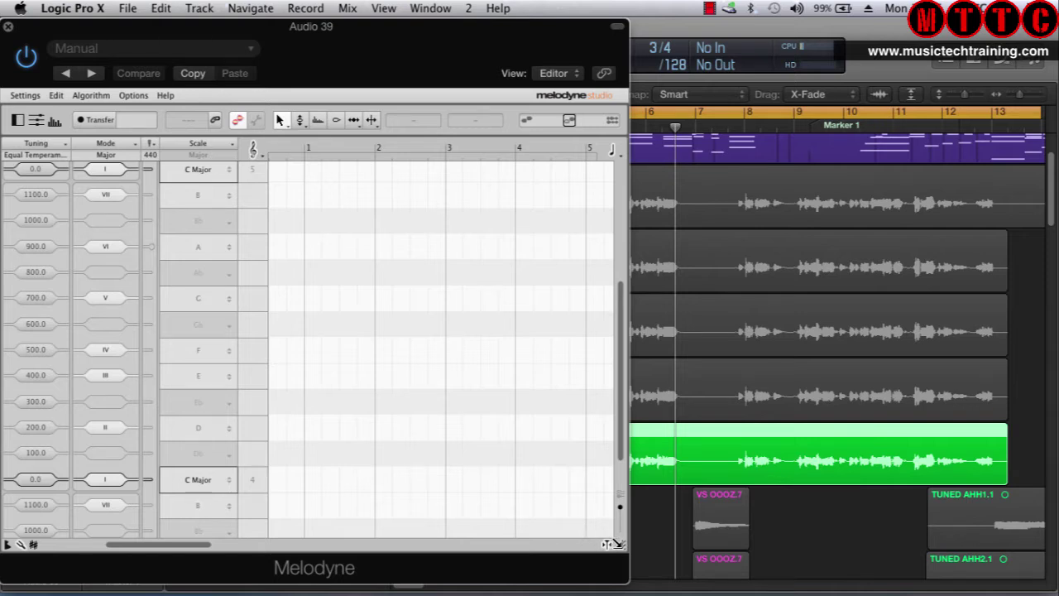
{"action": "left_click_drag", "start_coordinate": [616, 543], "coordinate": [1055, 595]}
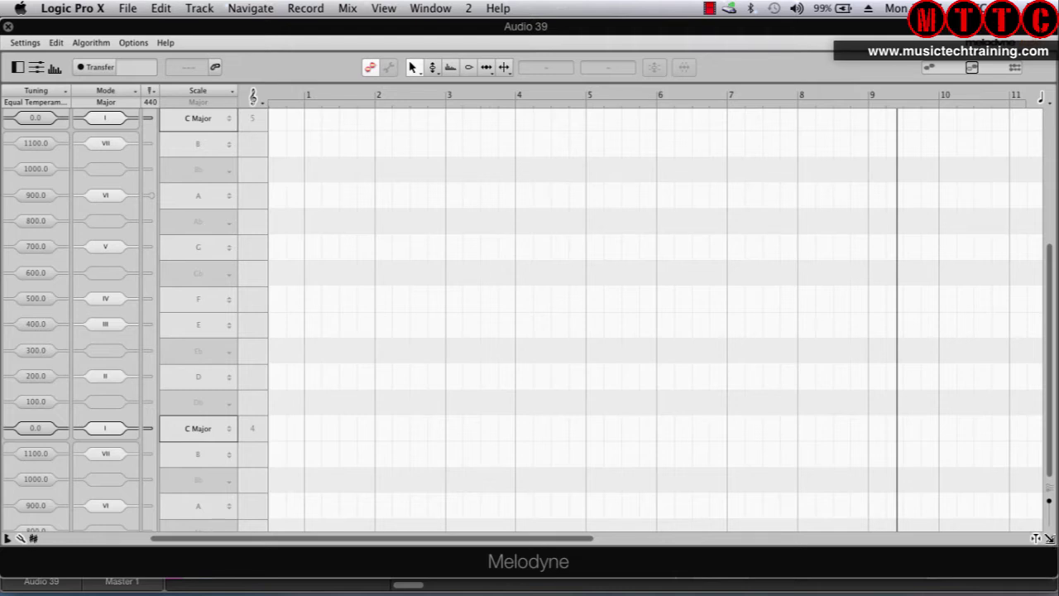
{"action": "left_click_drag", "start_coordinate": [1044, 535], "coordinate": [1044, 574]}
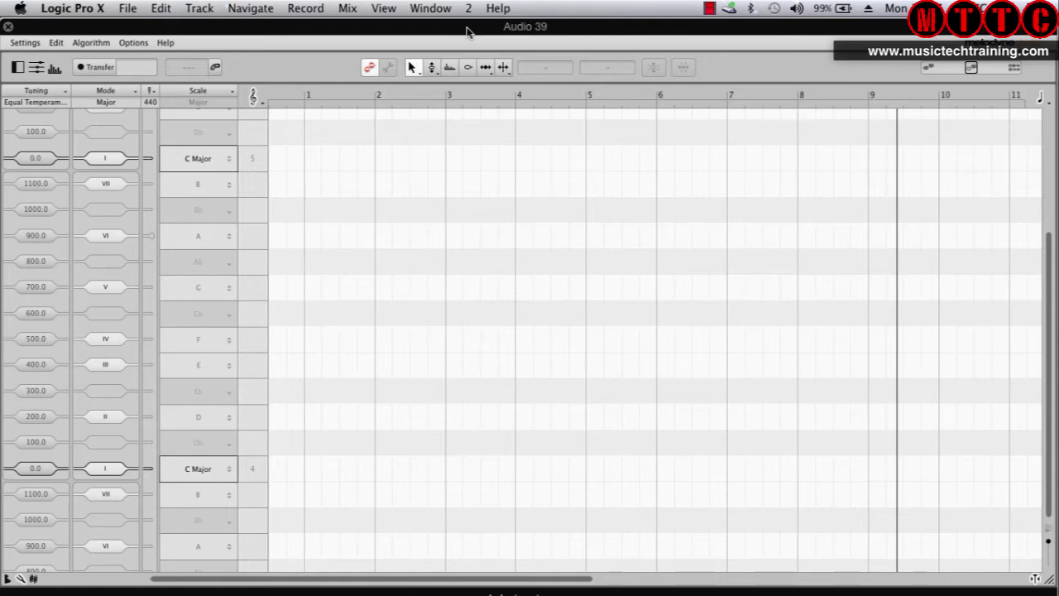
Transfer the lead vocal audio into Melodyne by playing the song through in Transfer mode.
{"action": "left_click", "coordinate": [100, 67]}
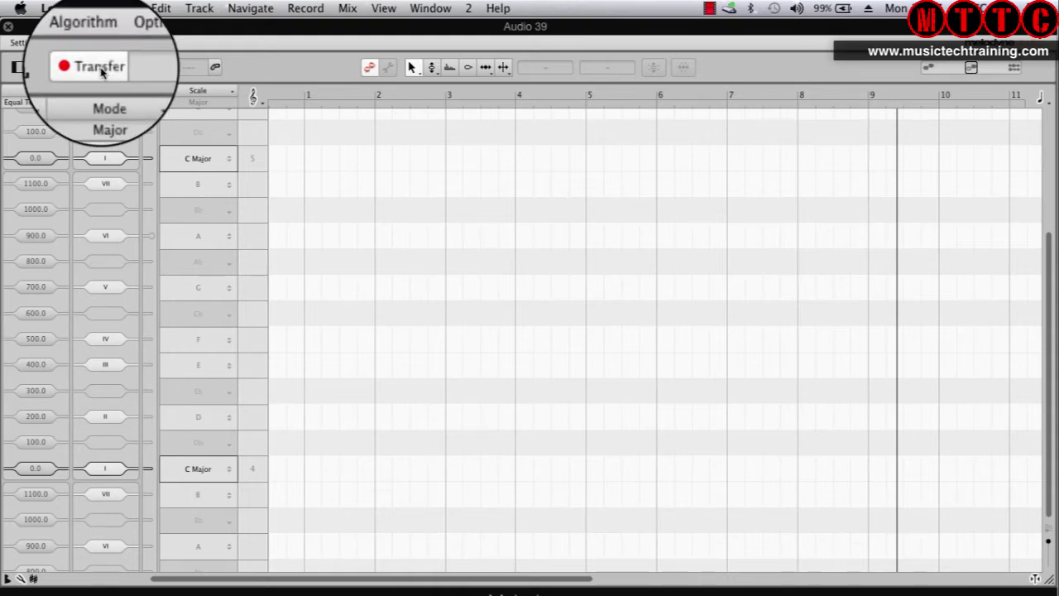
{"action": "key", "text": "space"}
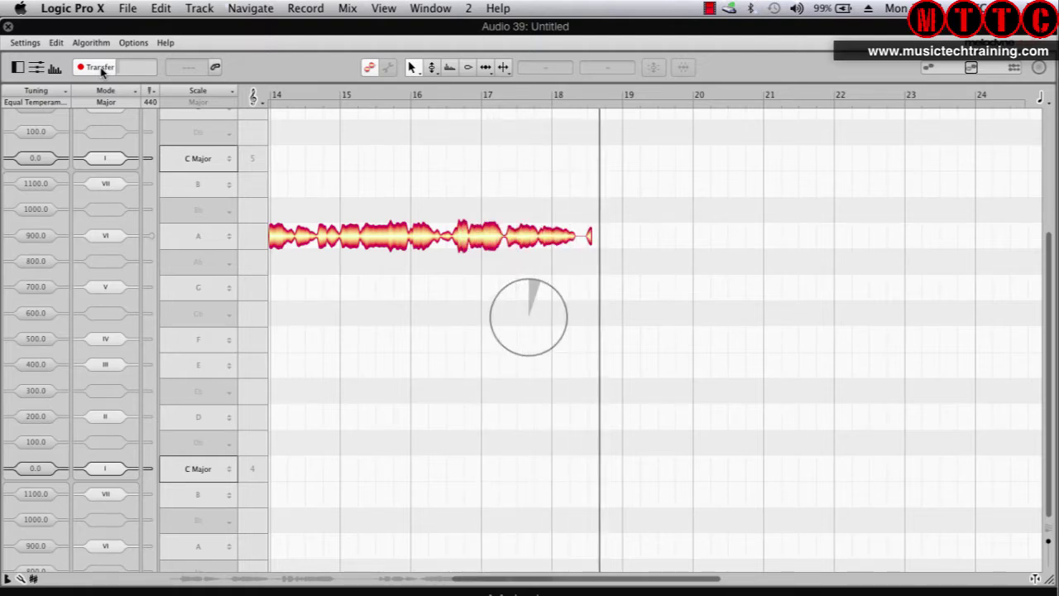
{"action": "left_click", "coordinate": [100, 67]}
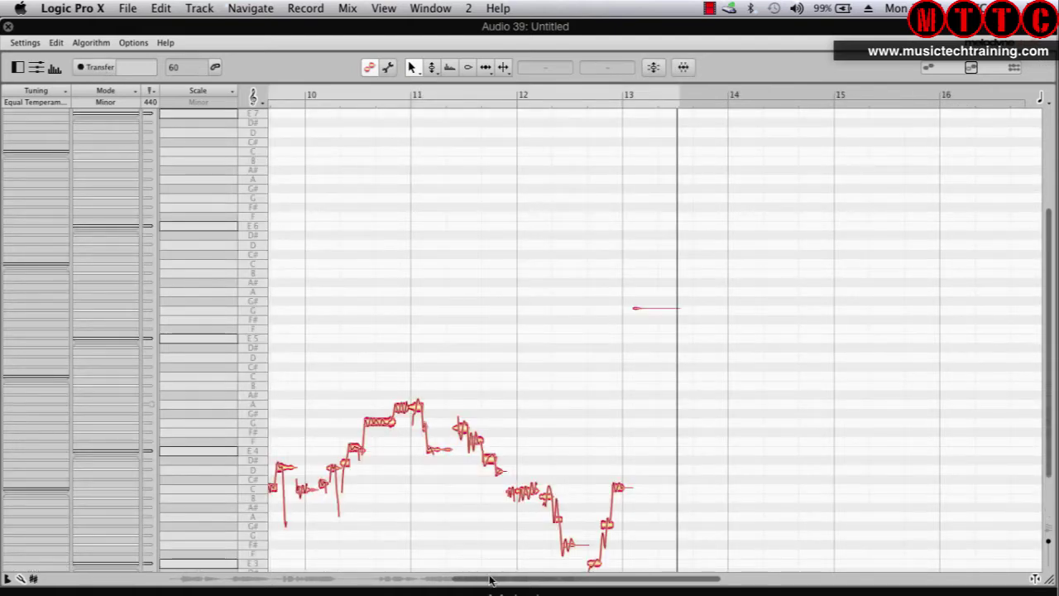
Examine the detected vocal notes with the Zoom tool and bring the phrases in bars 2 to 7 into view.
{"action": "left_click_drag", "start_coordinate": [487, 581], "coordinate": [377, 581]}
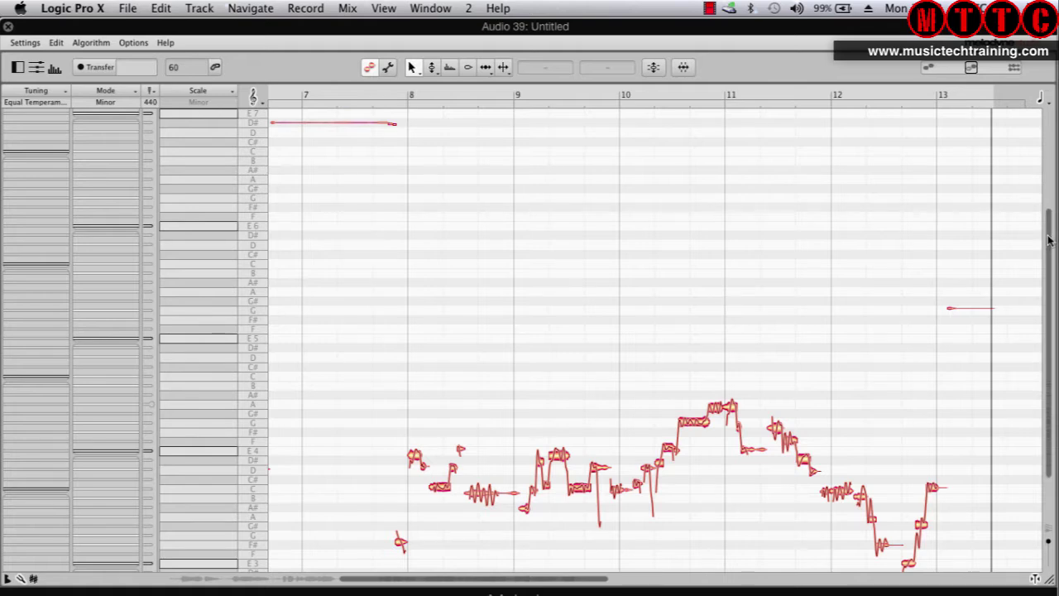
{"action": "scroll", "coordinate": [1049, 240], "scroll_direction": "down", "scroll_amount": 4}
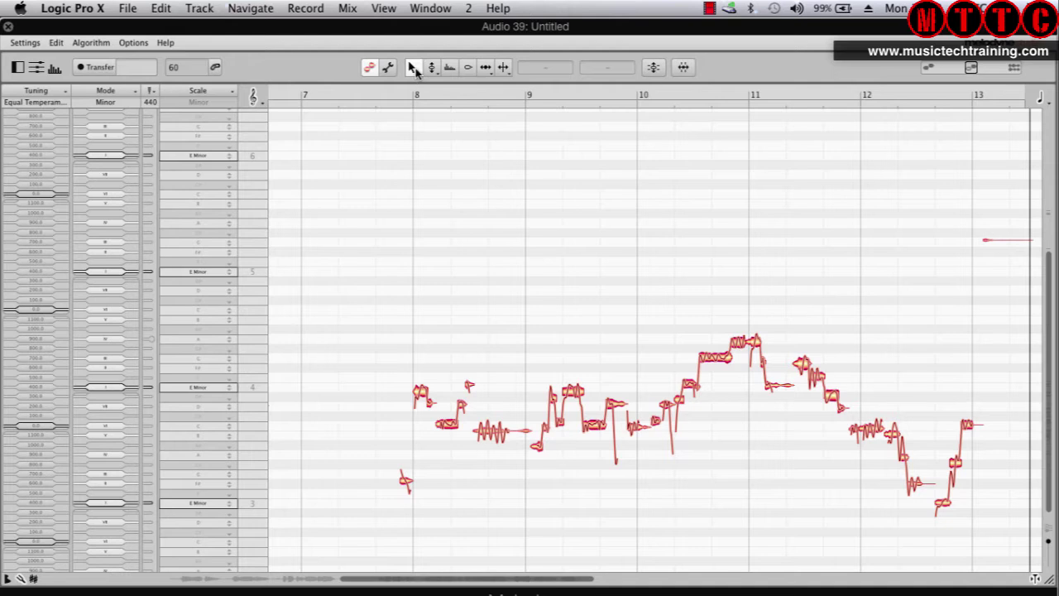
{"action": "left_click", "coordinate": [415, 72]}
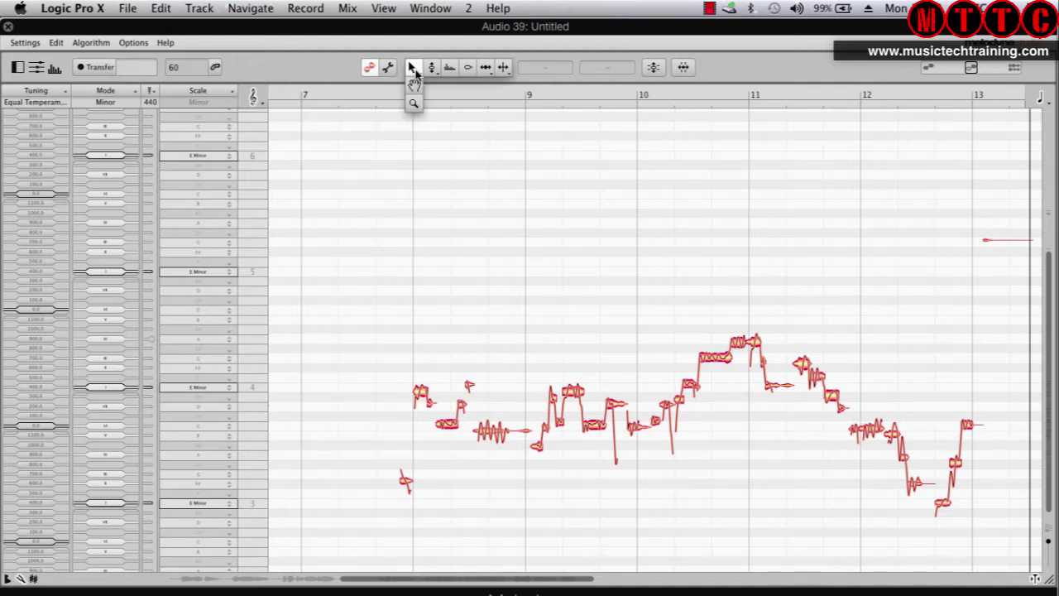
{"action": "left_click", "coordinate": [413, 105]}
{"action": "left_click_drag", "start_coordinate": [389, 358], "coordinate": [412, 368]}
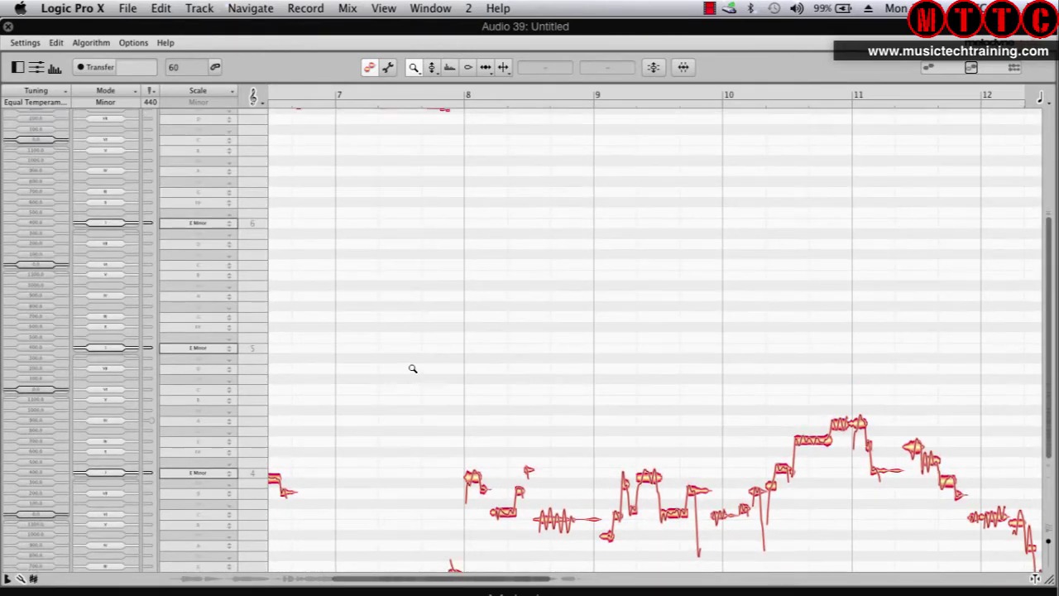
{"action": "left_click", "coordinate": [414, 70]}
{"action": "left_click", "coordinate": [414, 69]}
{"action": "left_click_drag", "start_coordinate": [420, 576], "coordinate": [229, 588]}
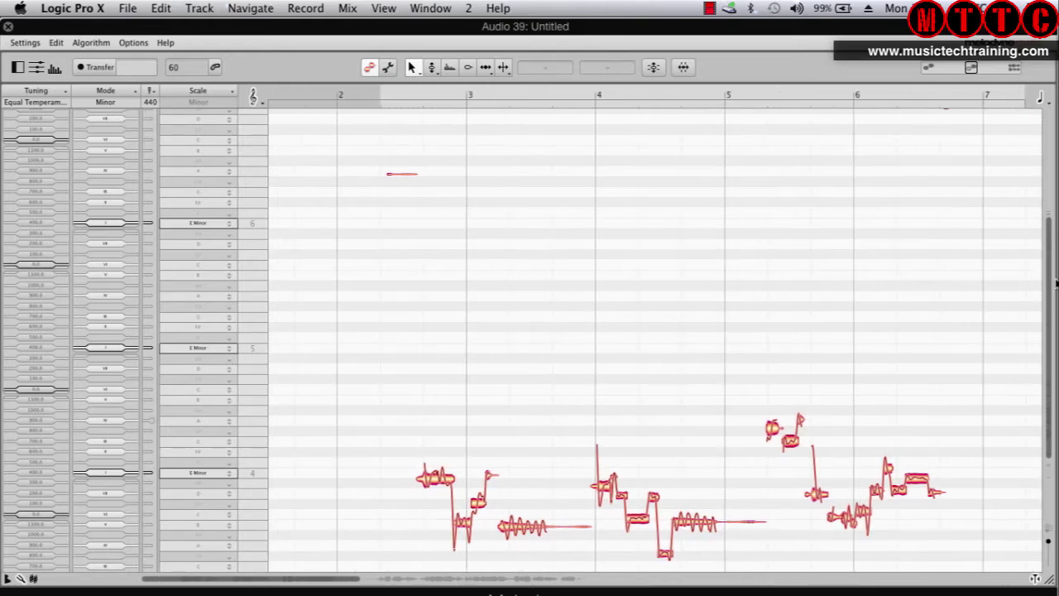
{"action": "left_click_drag", "start_coordinate": [1050, 283], "coordinate": [1051, 362]}
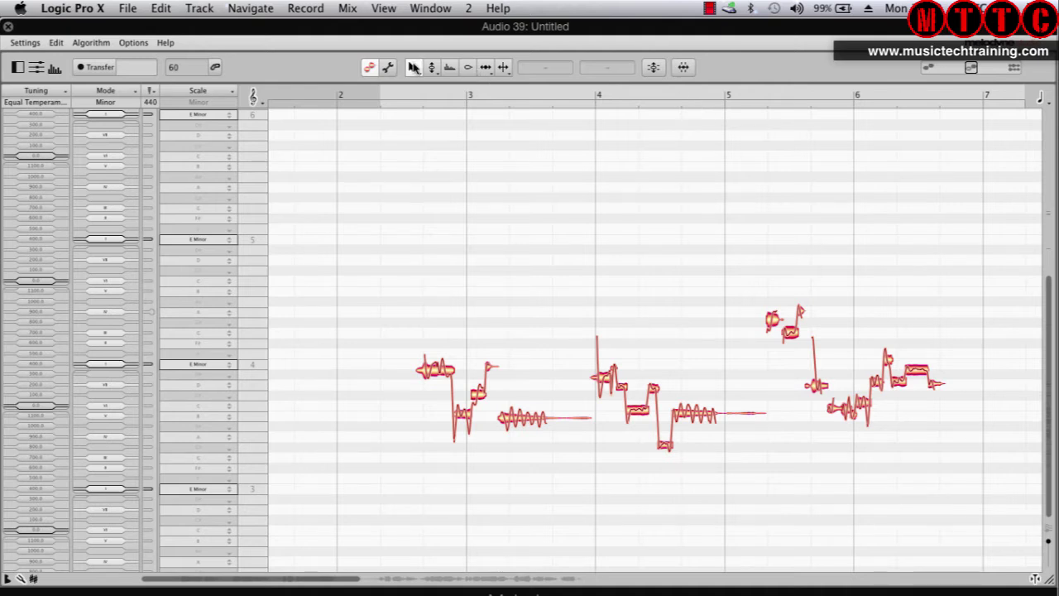
Look through the Main, Pitch, Timing and Note Separation tools and their variants.
{"action": "left_click", "coordinate": [418, 72]}
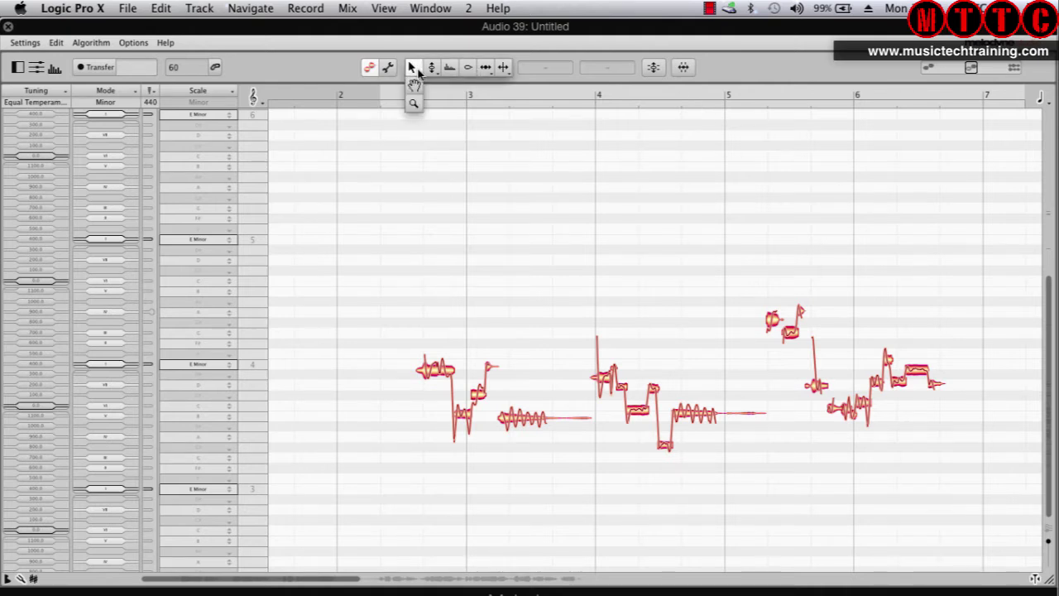
{"action": "left_click", "coordinate": [439, 73]}
{"action": "left_click", "coordinate": [439, 73]}
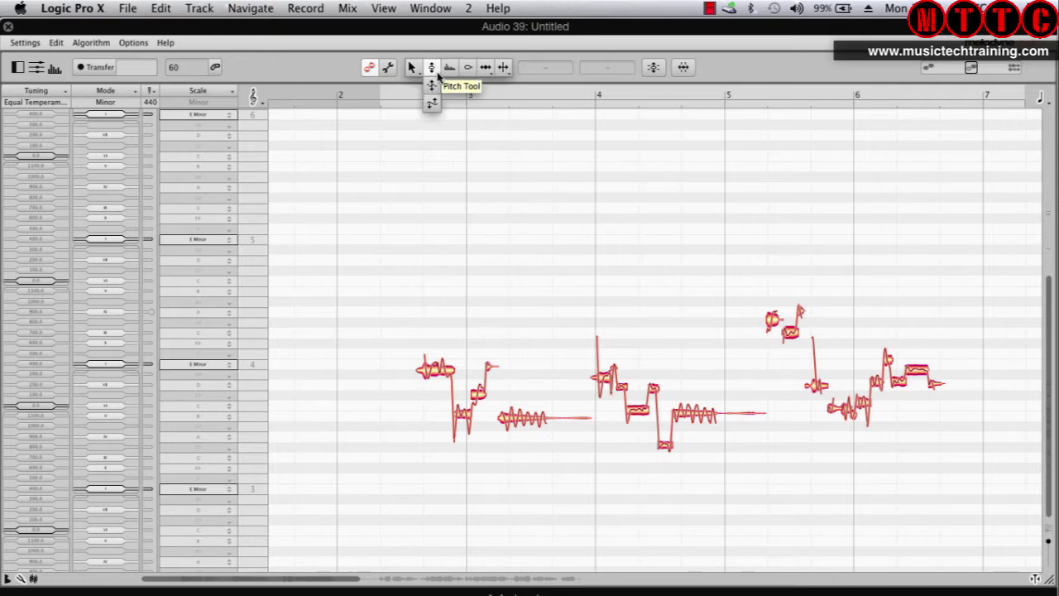
{"action": "left_click", "coordinate": [485, 71]}
{"action": "left_click", "coordinate": [505, 71]}
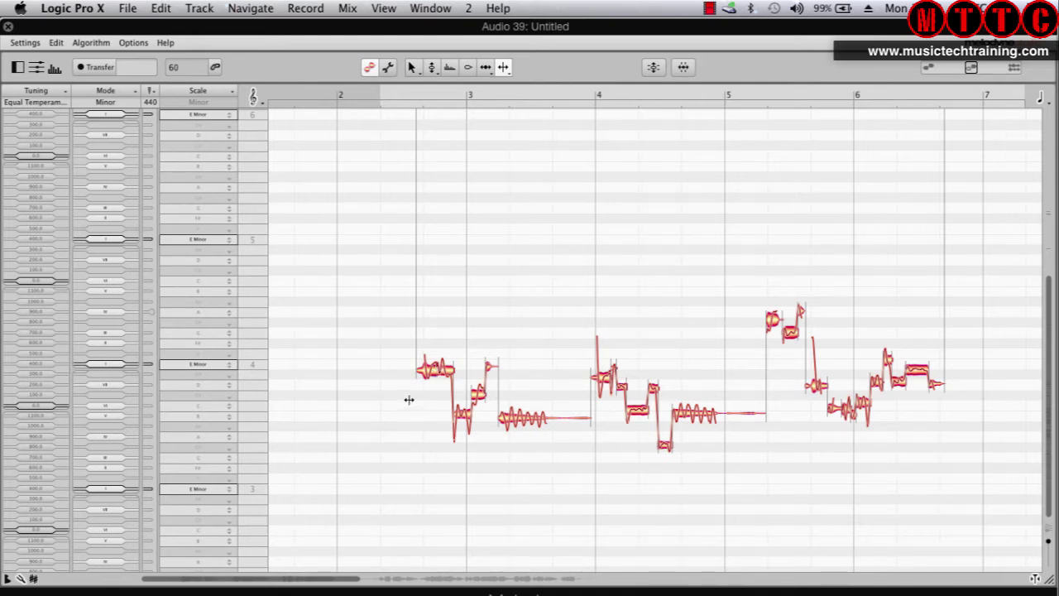
Lower the pitch deviation in cents of the vocal's first sung note before bar 3 using the Main tool.
{"action": "left_click", "coordinate": [411, 67]}
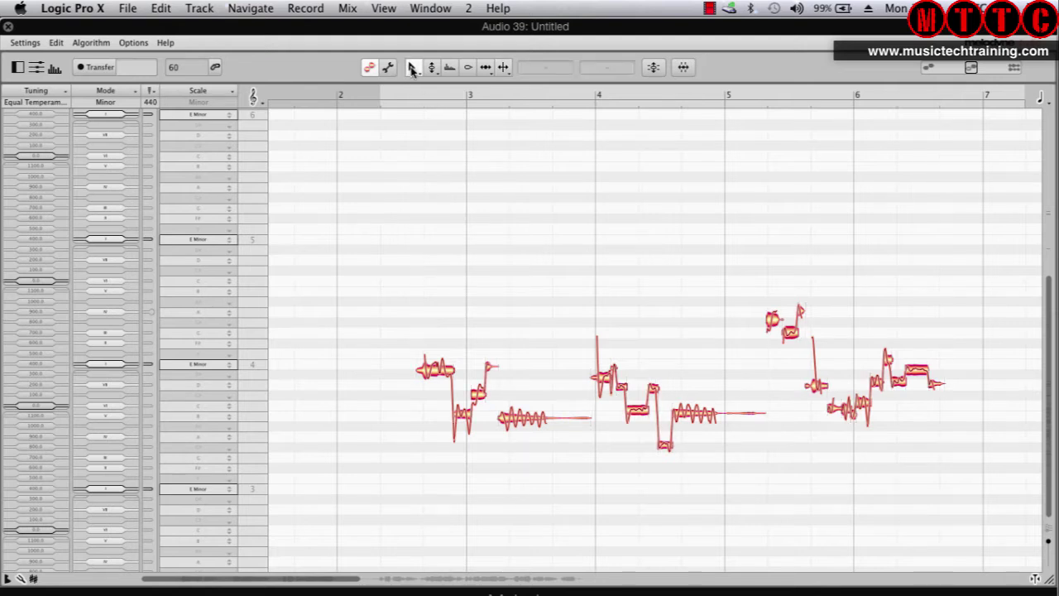
{"action": "left_click", "coordinate": [436, 374]}
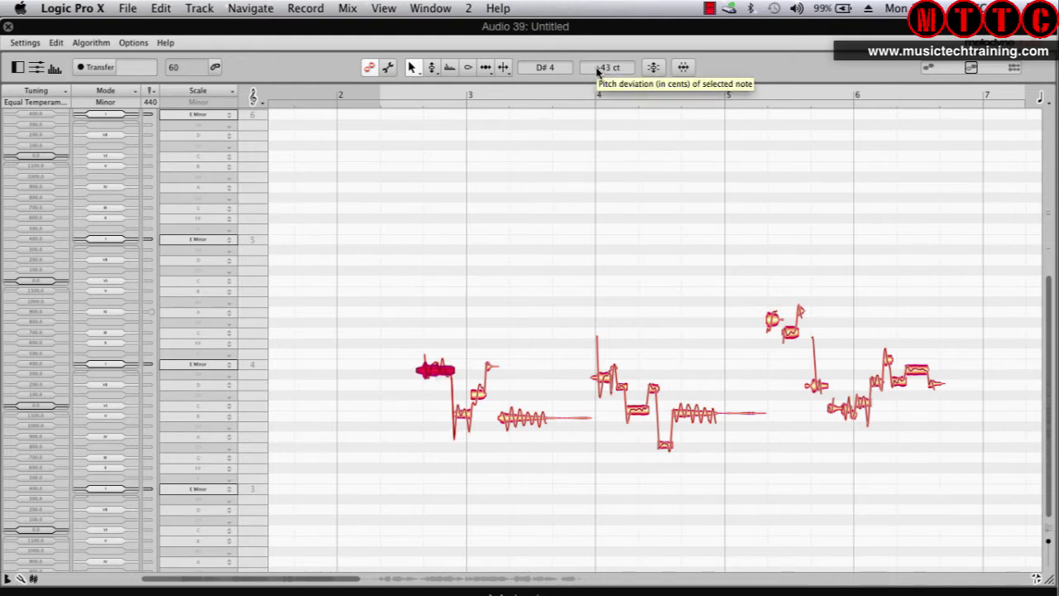
{"action": "mouse_move", "coordinate": [595, 67]}
{"action": "left_mouse_down"}
{"action": "mouse_move", "coordinate": [600, 114]}
{"action": "mouse_move", "coordinate": [597, 83]}
{"action": "left_mouse_up"}
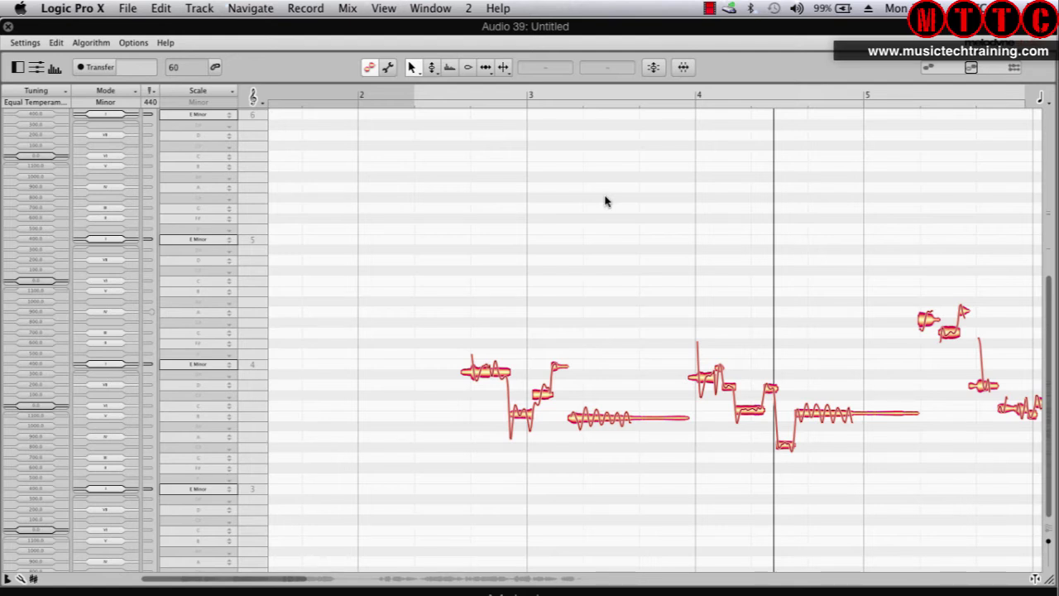
Select all notes and correct their pitch with Pitch Center at 100% and Pitch Drift at 0%.
{"action": "right_click", "coordinate": [416, 185]}
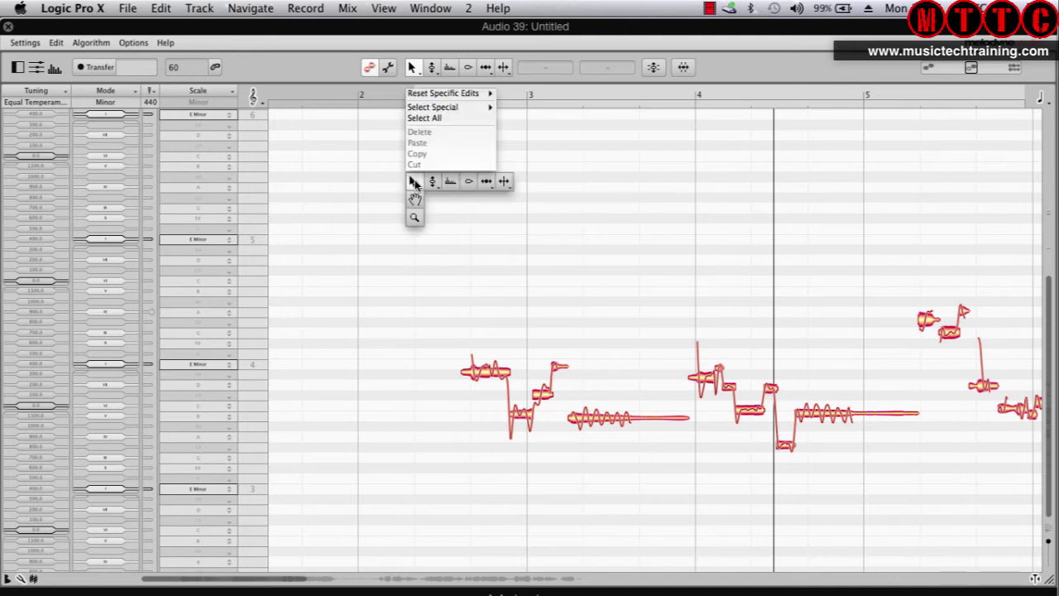
{"action": "left_click", "coordinate": [426, 118]}
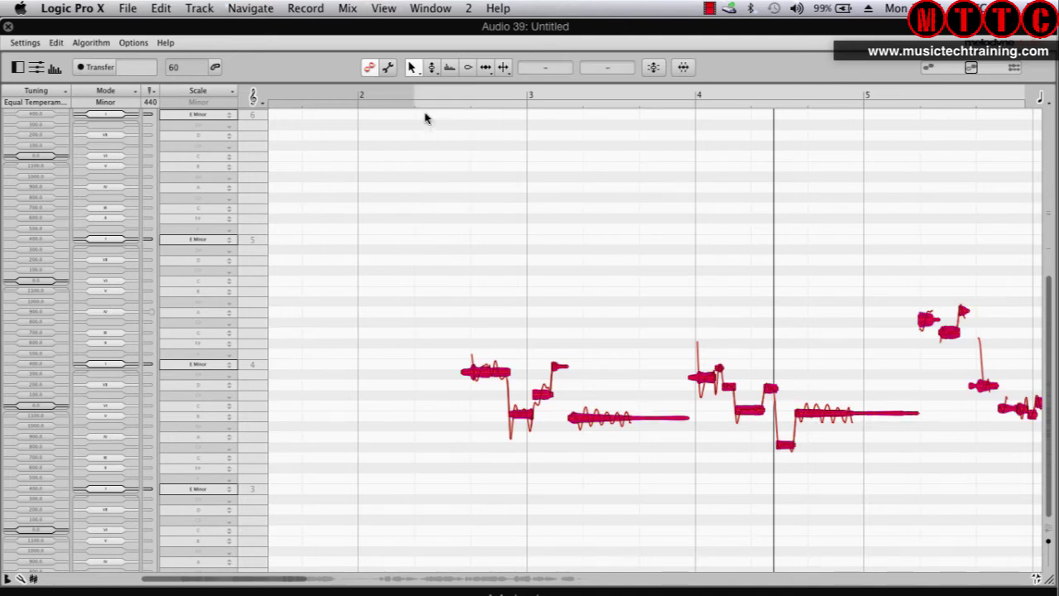
{"action": "left_click", "coordinate": [654, 68]}
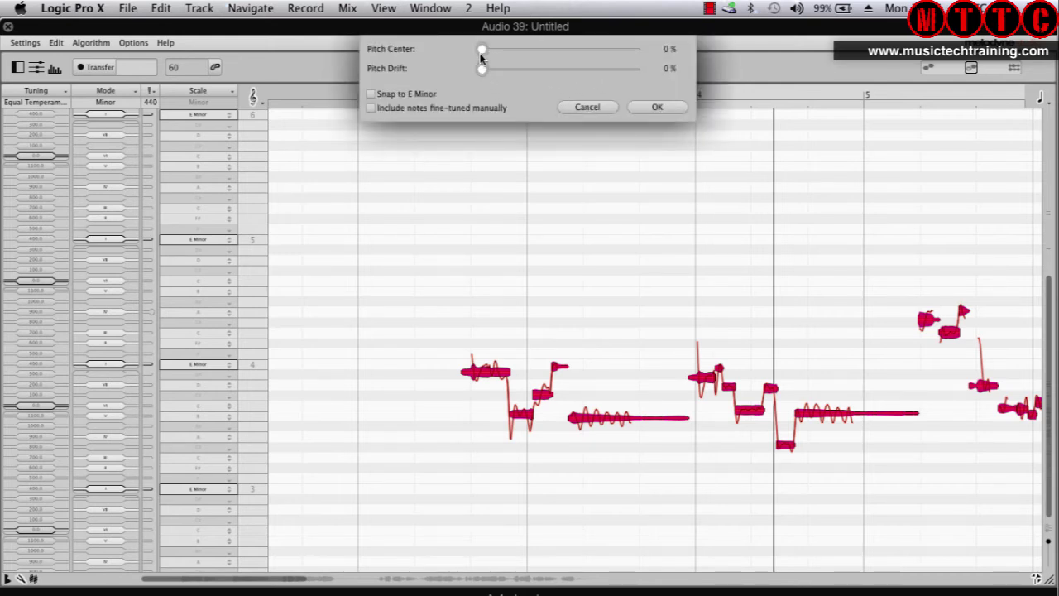
{"action": "left_click_drag", "start_coordinate": [481, 51], "coordinate": [645, 87]}
{"action": "left_click", "coordinate": [653, 109]}
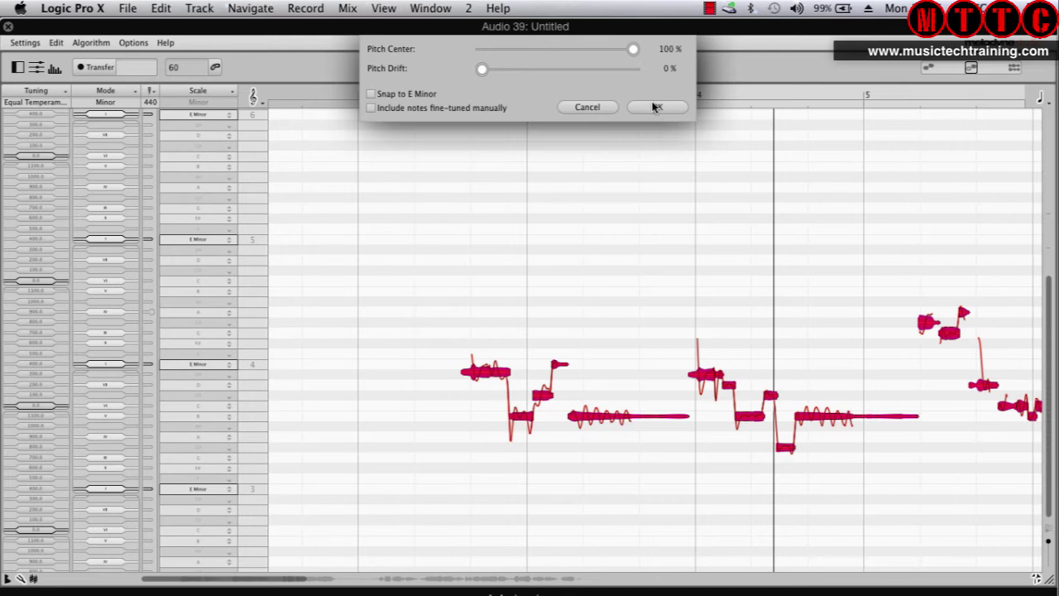
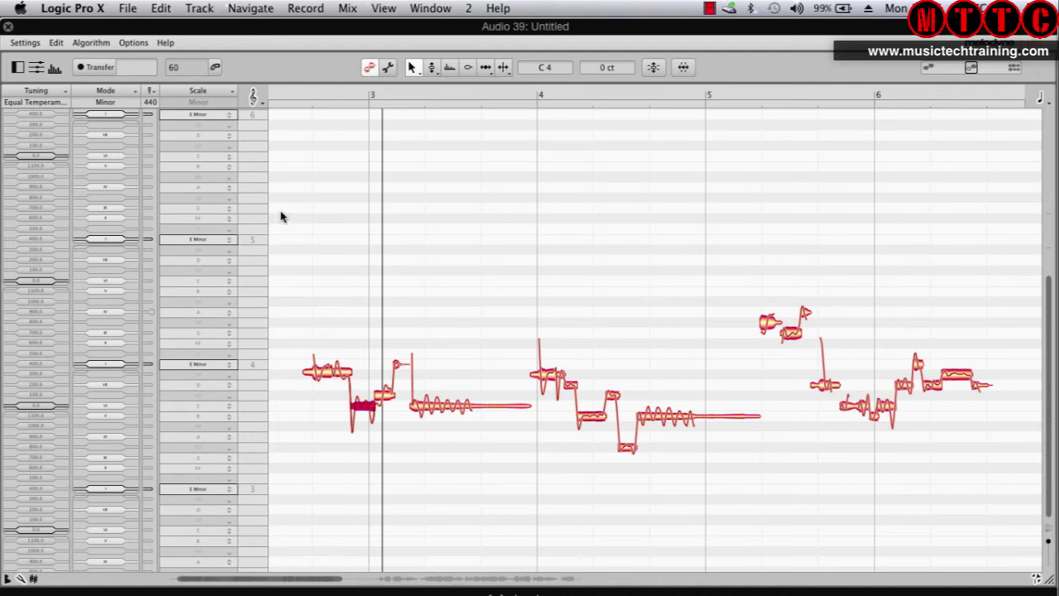
Deselect the note and listen to the corrected vocal through bars 3 and 4 for wrong notes.
{"action": "left_click", "coordinate": [282, 219]}
{"action": "key", "text": "space"}
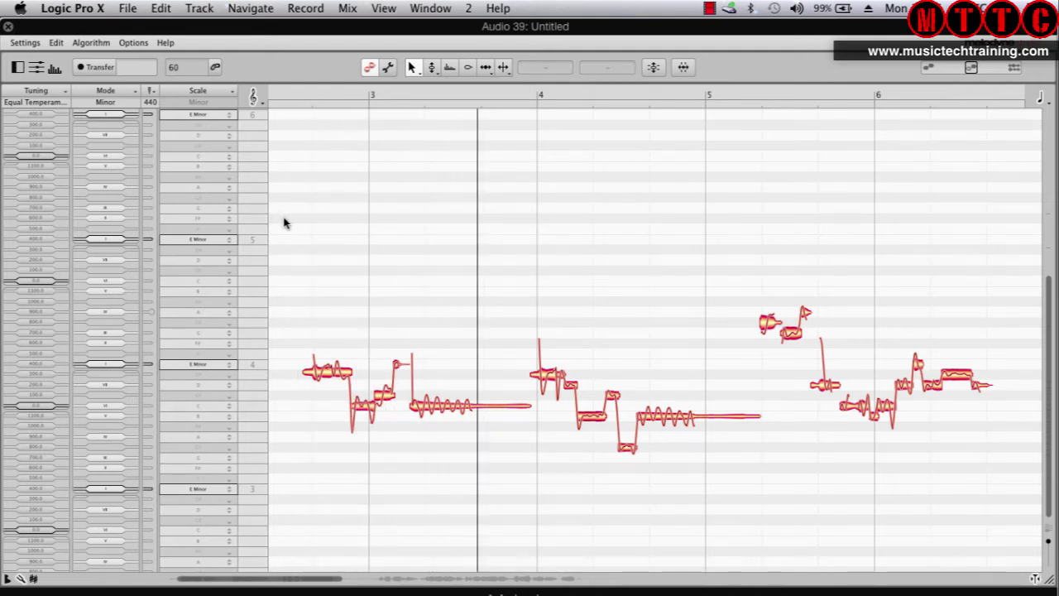
{"action": "key", "text": "space"}
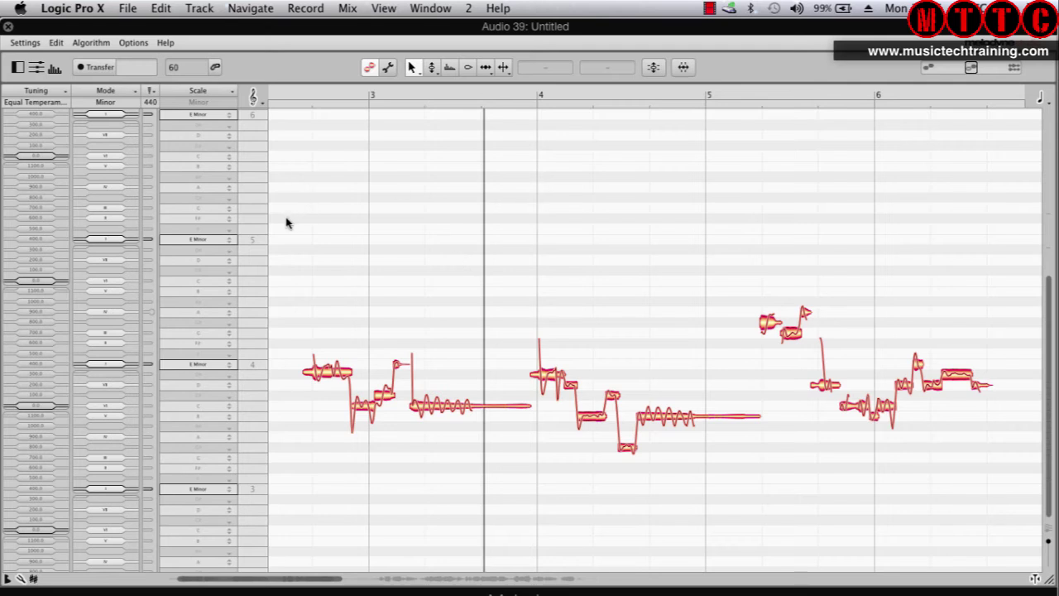
{"action": "key", "text": "space"}
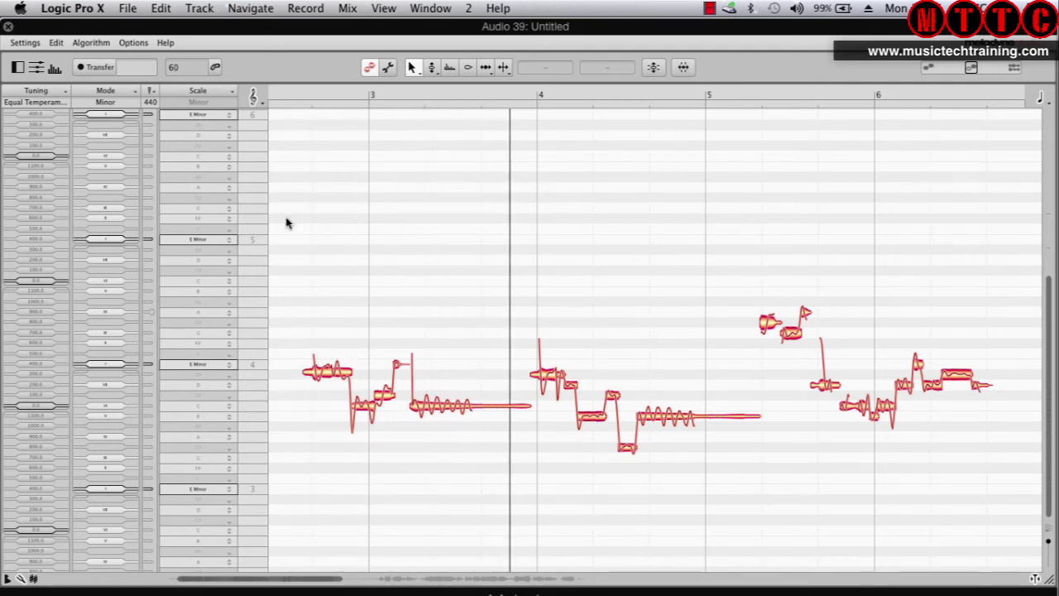
{"action": "key", "text": "space"}
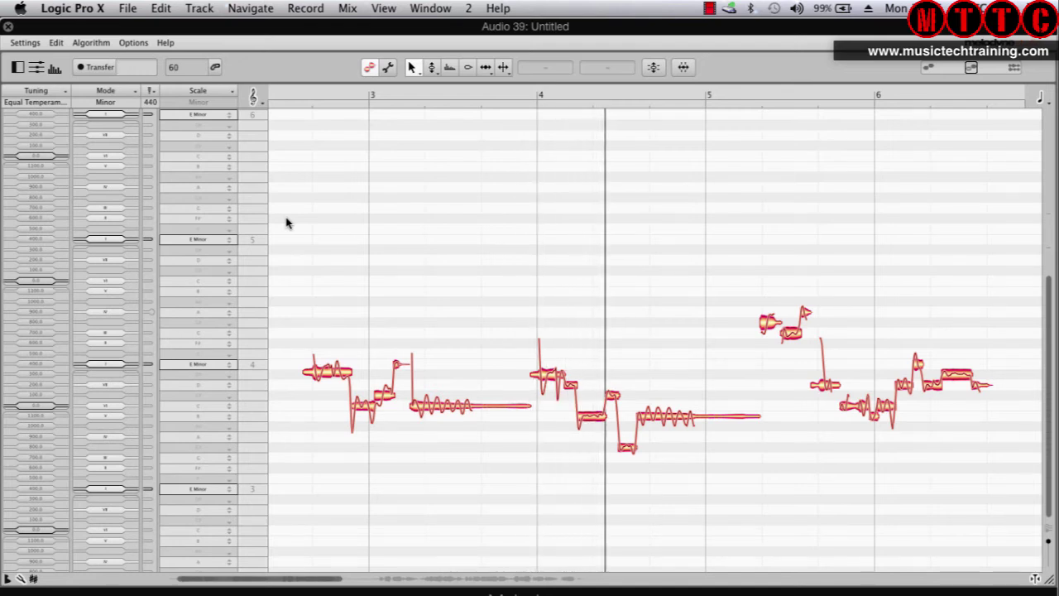
Raise the wide note before the middle of bar 4 to C 4 and the short note after it to D 4.
{"action": "left_click", "coordinate": [591, 417]}
{"action": "left_click_drag", "start_coordinate": [591, 417], "coordinate": [591, 407]}
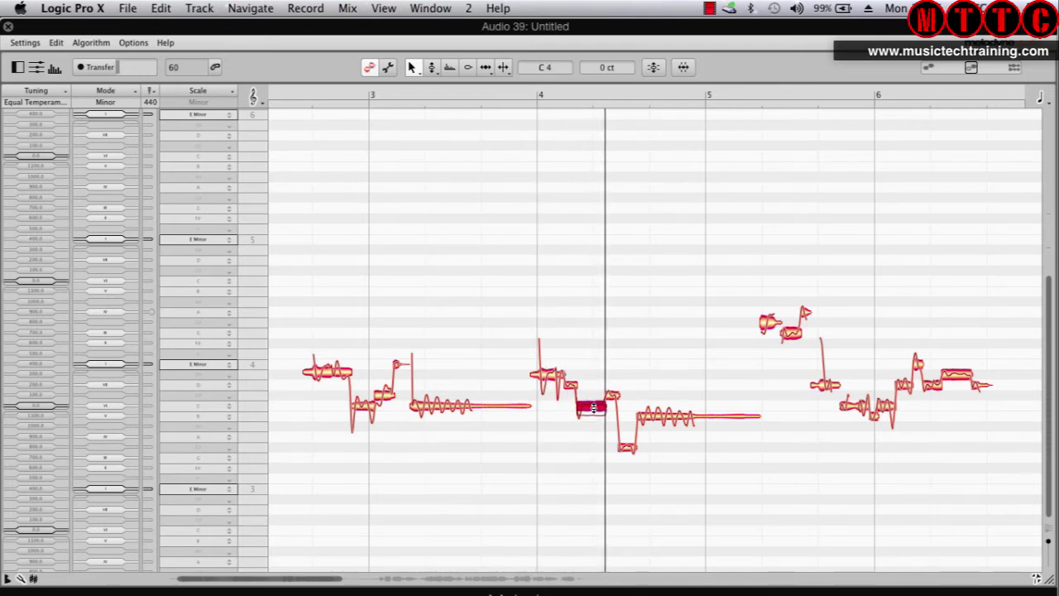
{"action": "left_click", "coordinate": [510, 240]}
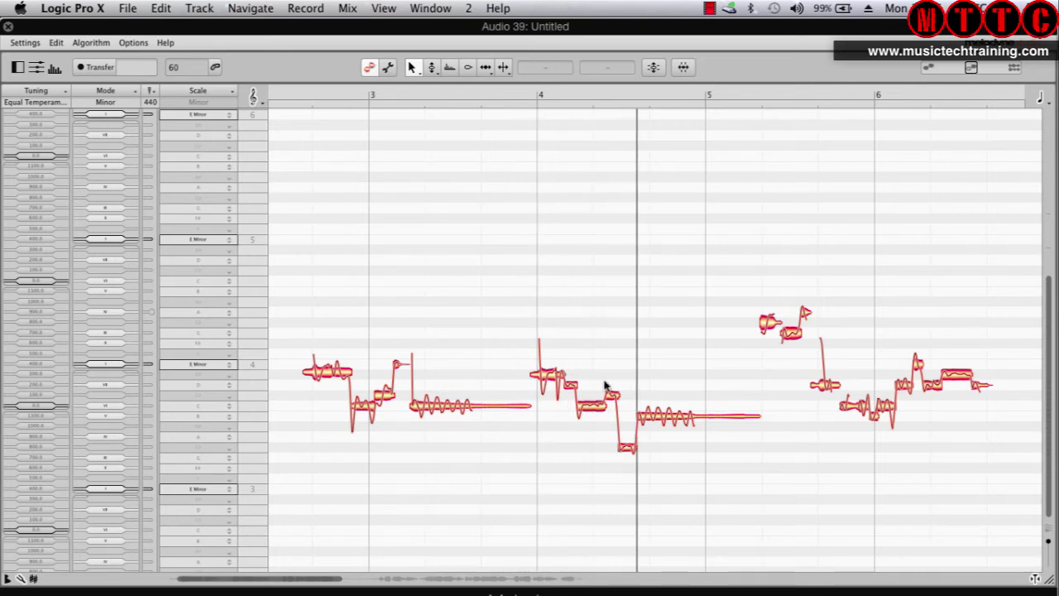
{"action": "left_click_drag", "start_coordinate": [613, 397], "coordinate": [615, 386]}
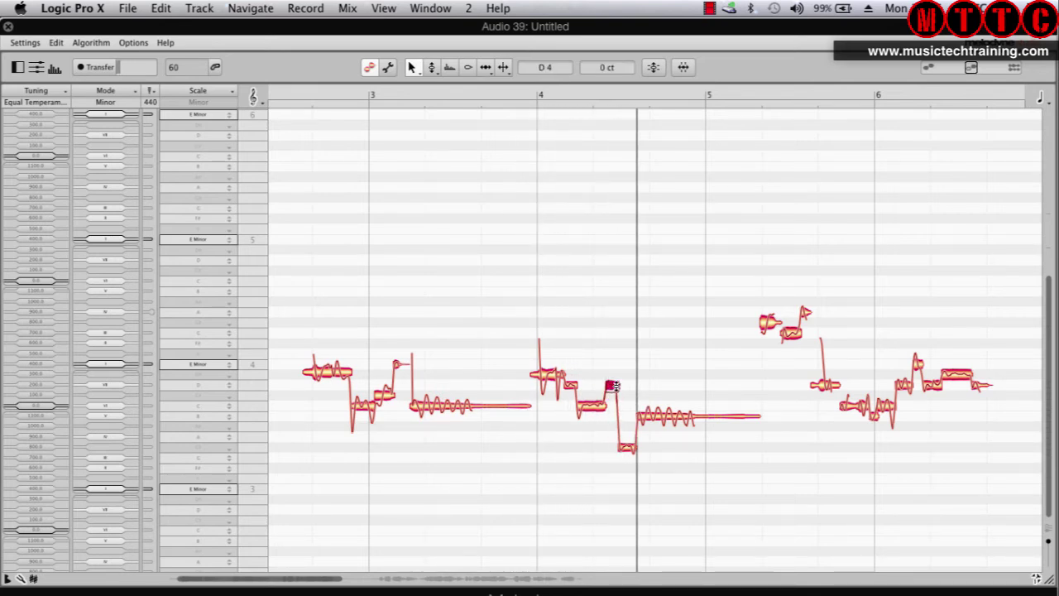
{"action": "double_click", "coordinate": [528, 313]}
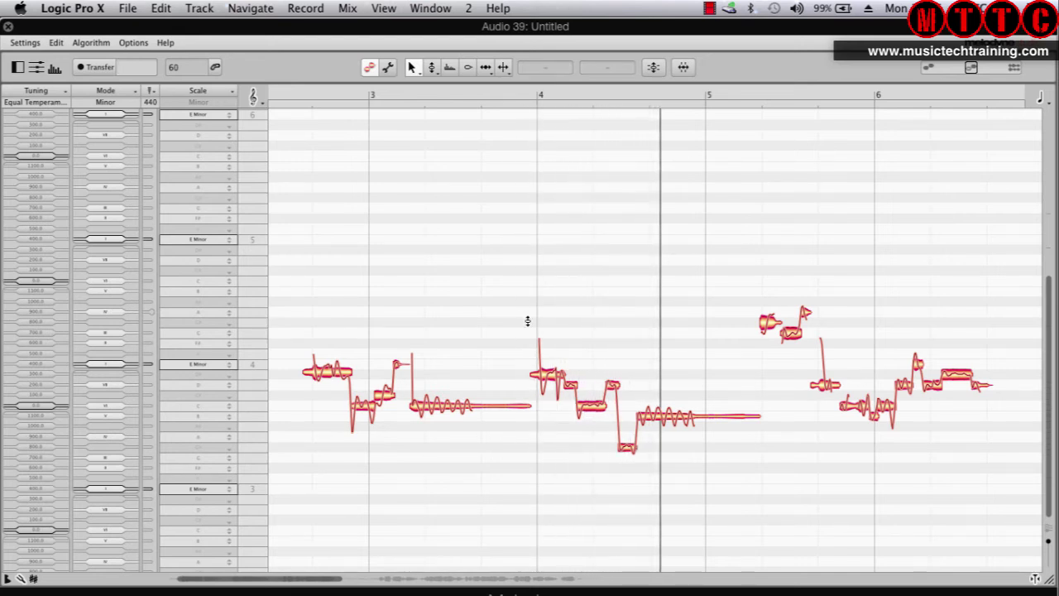
Raise the long sustained note in the second half of bar 4 to C 4 and listen on into bar 6.
{"action": "left_click_drag", "start_coordinate": [683, 419], "coordinate": [657, 397]}
{"action": "double_click", "coordinate": [523, 273]}
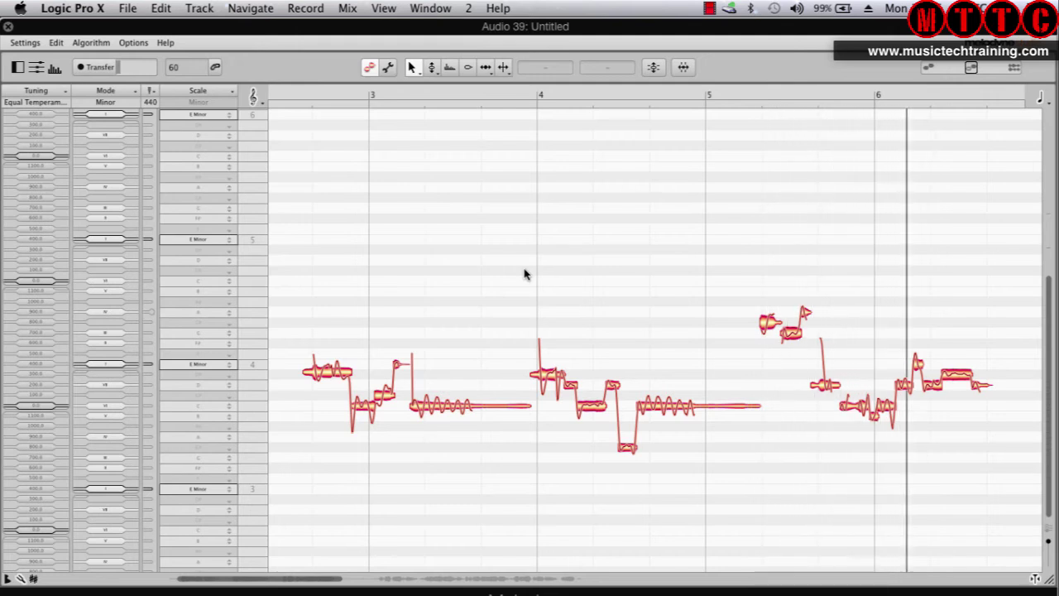
{"action": "key", "text": "space"}
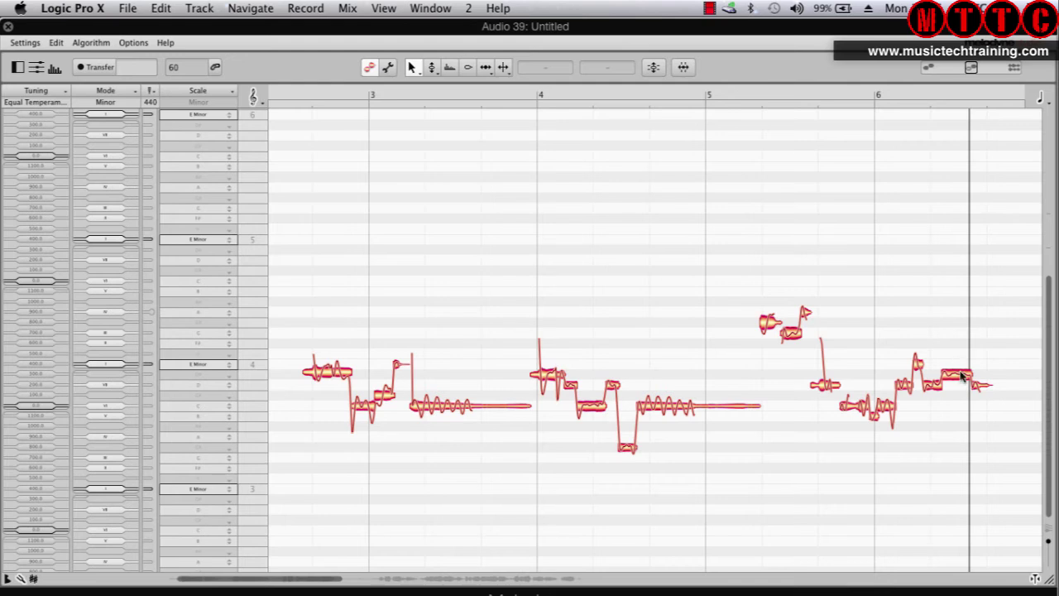
Raise the last wide note in bar 6 to E 4 and listen on into bar 8.
{"action": "left_click_drag", "start_coordinate": [963, 376], "coordinate": [962, 364]}
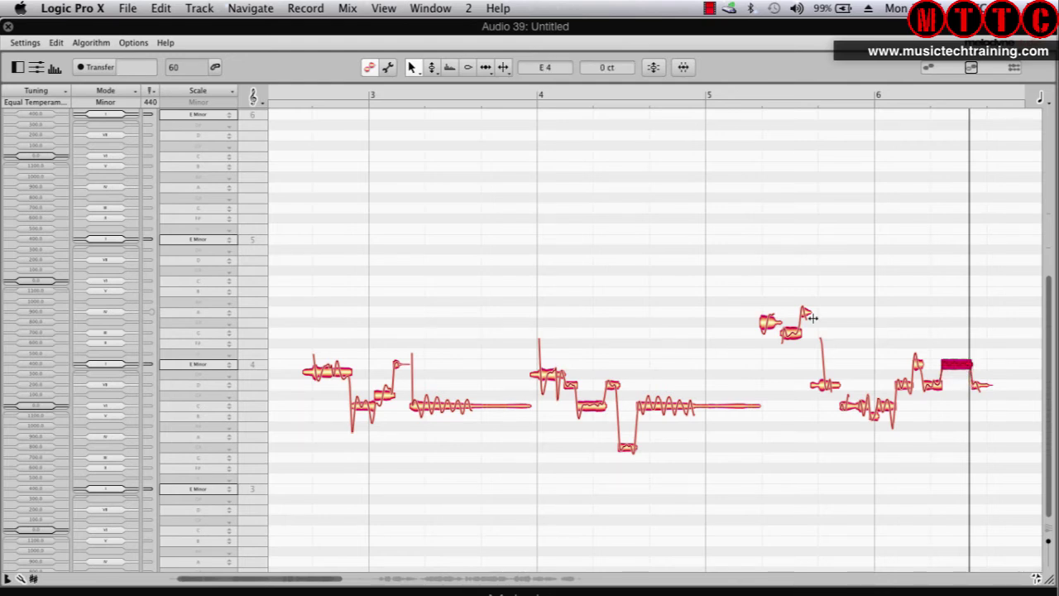
{"action": "double_click", "coordinate": [748, 278]}
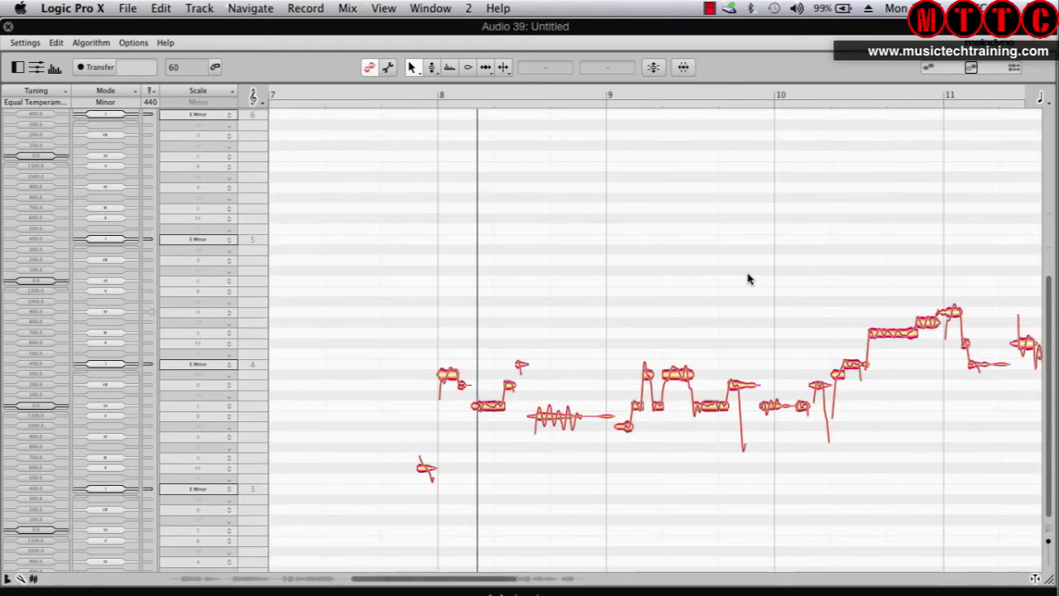
Try the first note of bar 8 at E 4 and listen to it.
{"action": "left_click_drag", "start_coordinate": [447, 377], "coordinate": [447, 367]}
{"action": "left_click", "coordinate": [399, 255]}
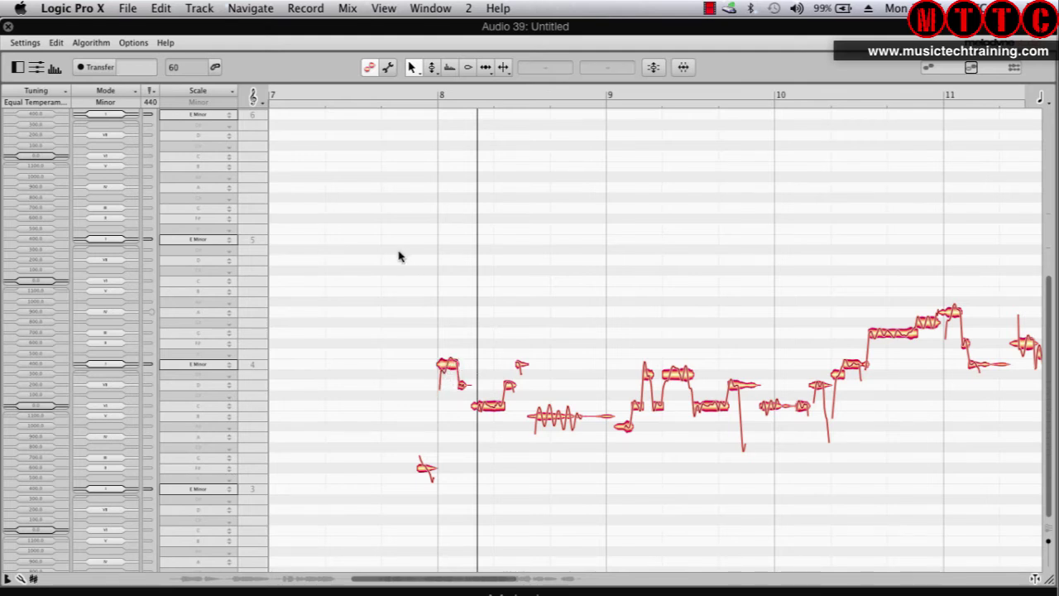
{"action": "key", "text": "space"}
{"action": "key", "text": "space"}
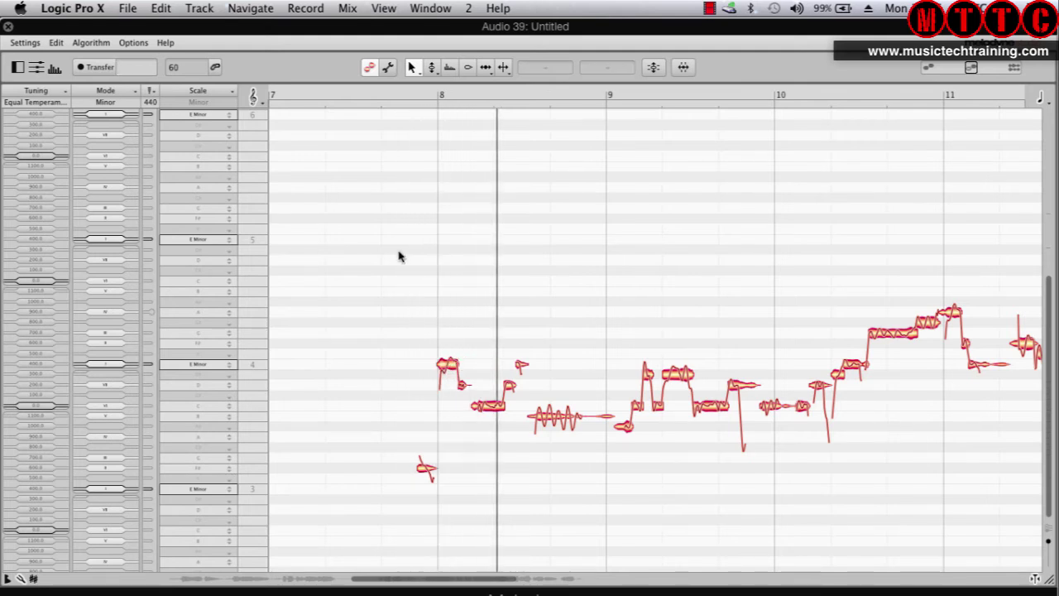
Return the first note of bar 8 to D# 4 and listen to the phrase again.
{"action": "left_click", "coordinate": [450, 365]}
{"action": "left_click_drag", "start_coordinate": [450, 365], "coordinate": [450, 374]}
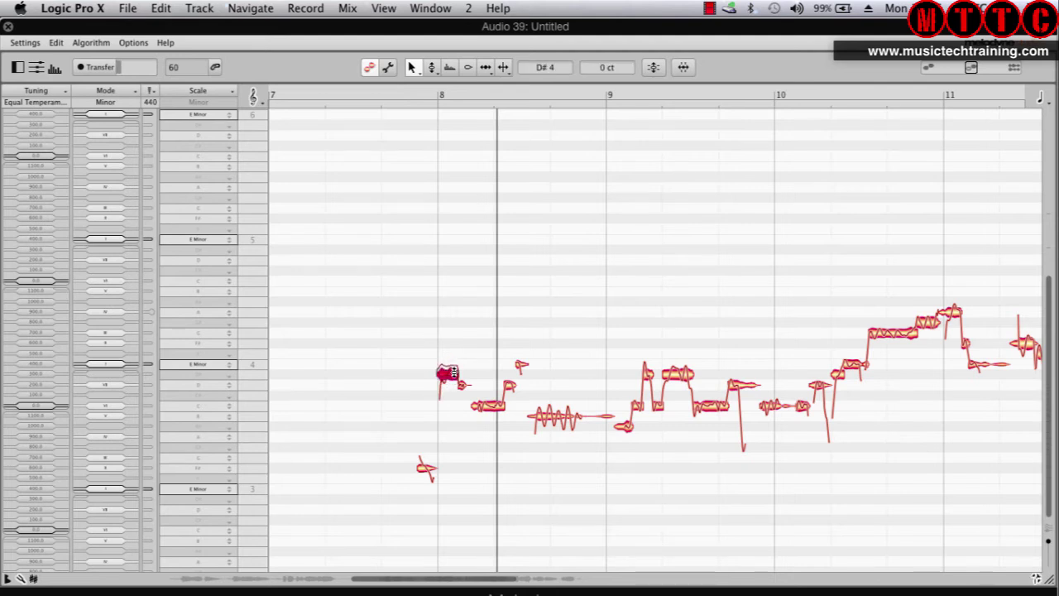
{"action": "left_click", "coordinate": [406, 331]}
{"action": "key", "text": "space"}
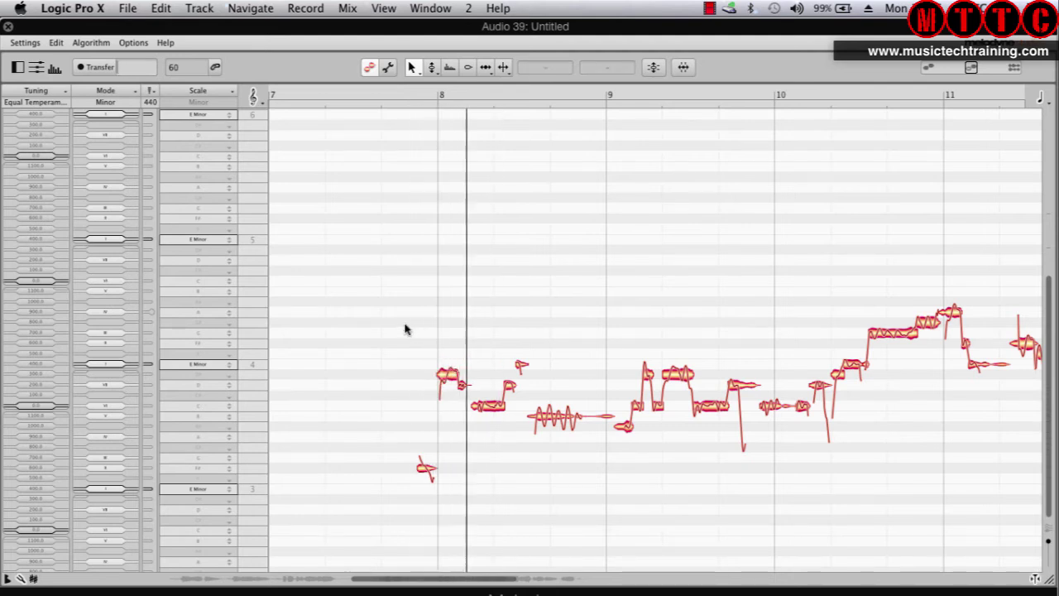
{"action": "key", "text": "space"}
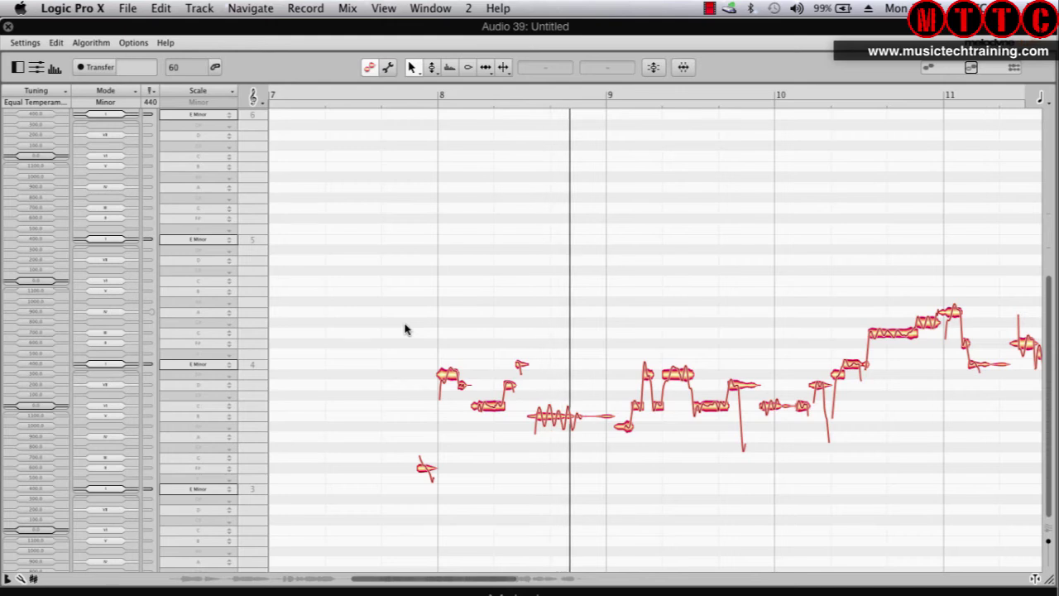
Raise the long vibrato note in the second half of bar 8 to C 4 and listen on towards bar 11.
{"action": "left_click", "coordinate": [549, 420]}
{"action": "left_click_drag", "start_coordinate": [550, 420], "coordinate": [549, 409]}
{"action": "left_click", "coordinate": [429, 310]}
{"action": "key", "text": "space"}
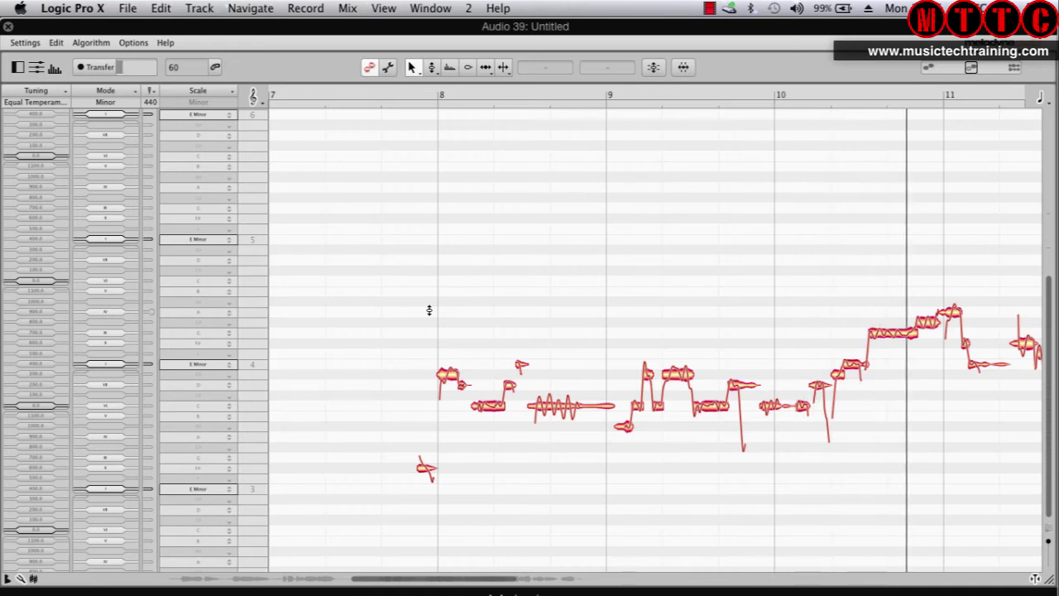
Raise the note just before bar 11 to A 4 and set its pitch deviation to 0 ct.
{"action": "left_click", "coordinate": [926, 321]}
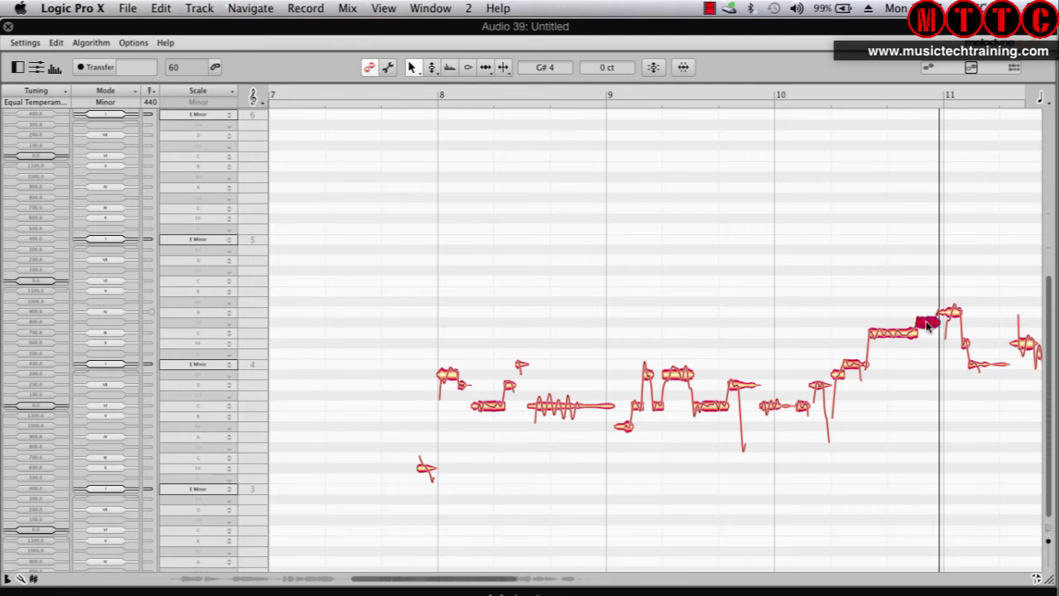
{"action": "mouse_move", "coordinate": [926, 321]}
{"action": "left_mouse_down"}
{"action": "mouse_move", "coordinate": [929, 340]}
{"action": "mouse_move", "coordinate": [928, 315]}
{"action": "mouse_move", "coordinate": [941, 320]}
{"action": "mouse_move", "coordinate": [933, 310]}
{"action": "left_mouse_up"}
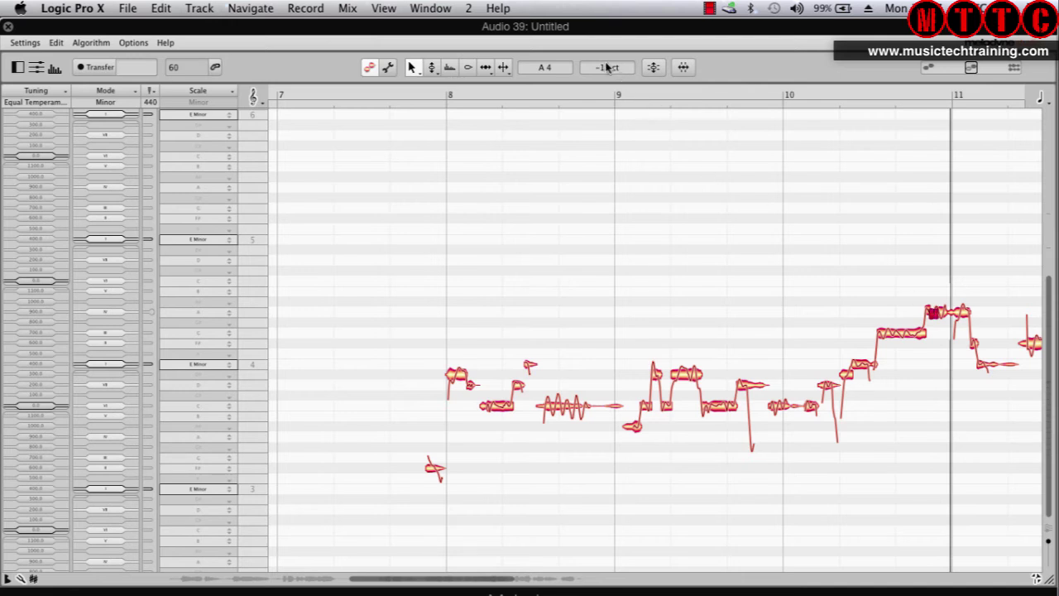
{"action": "type", "text": "0"}
{"action": "key", "text": "Return"}
{"action": "left_click_drag", "start_coordinate": [941, 316], "coordinate": [936, 311]}
{"action": "type", "text": "0"}
{"action": "key", "text": "Return"}
{"action": "left_click", "coordinate": [921, 324]}
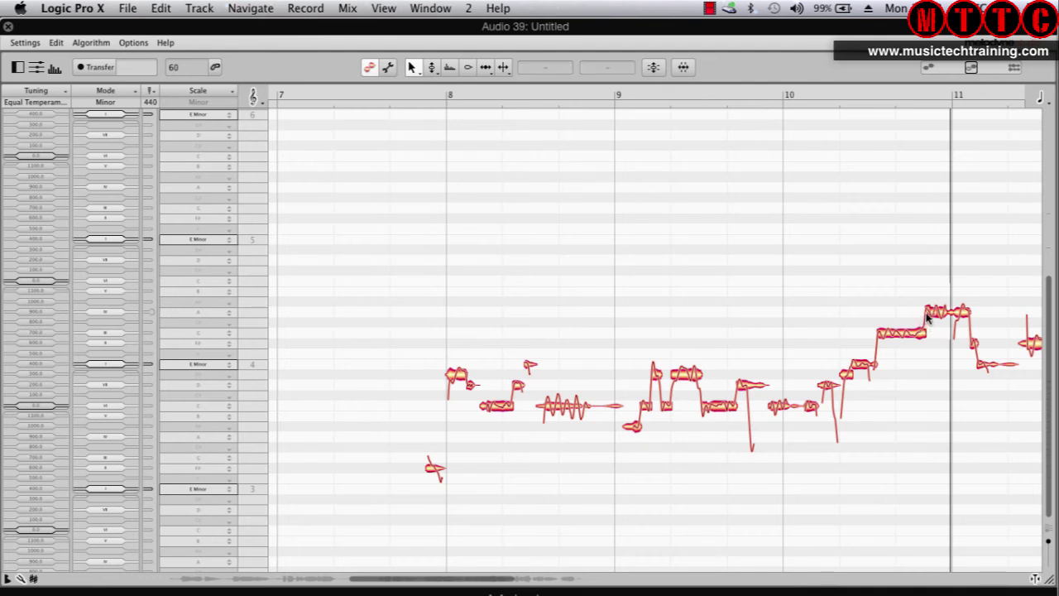
Set the pitch deviation of the tiny A 4 fragment at the start of the note before bar 11 to 0 ct.
{"action": "left_click", "coordinate": [926, 315]}
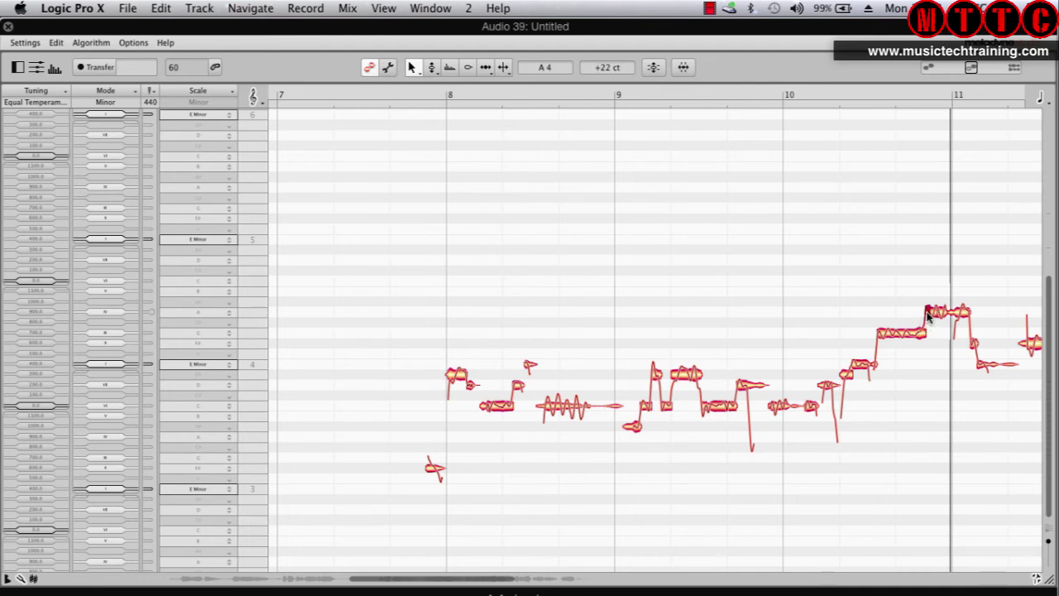
{"action": "left_click", "coordinate": [602, 67]}
{"action": "type", "text": "0"}
{"action": "key", "text": "Return"}
{"action": "left_click", "coordinate": [817, 177]}
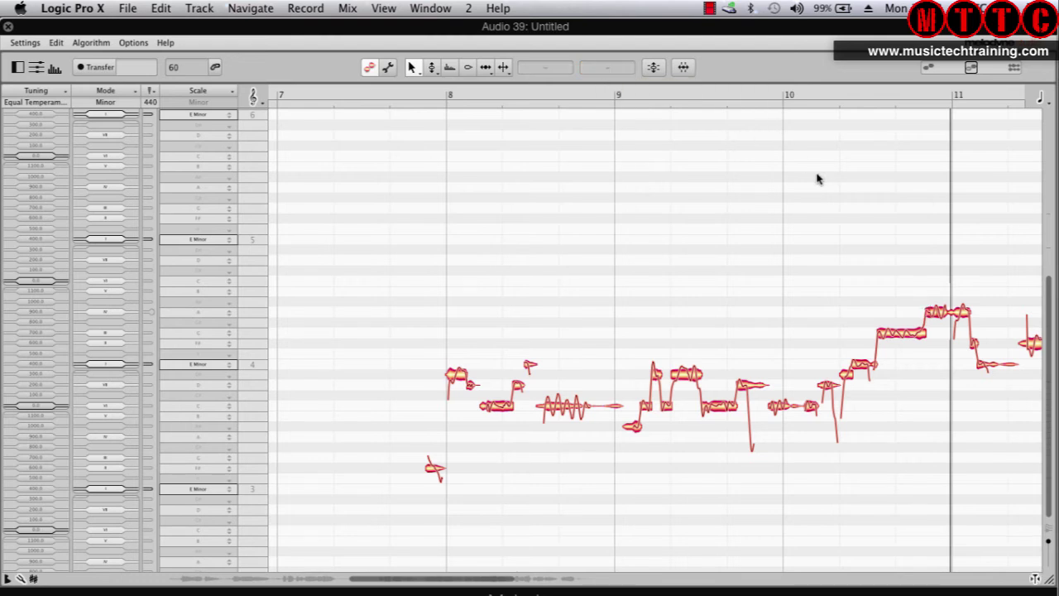
Listen on towards bar 13, lower the first of the three rising notes before it to D# 3, and listen to the ending.
{"action": "key", "text": "space"}
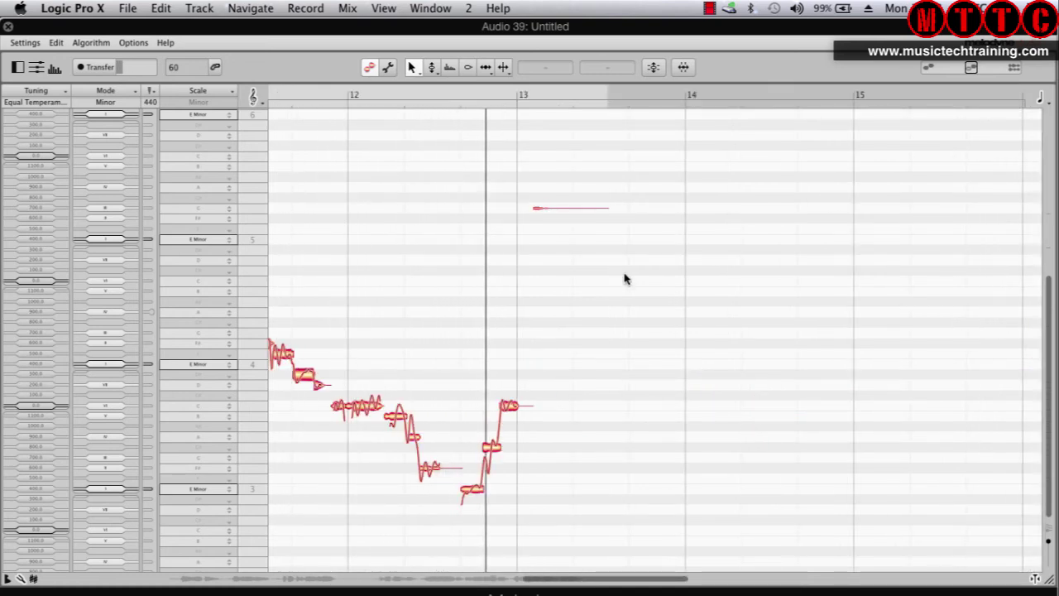
{"action": "key", "text": "space"}
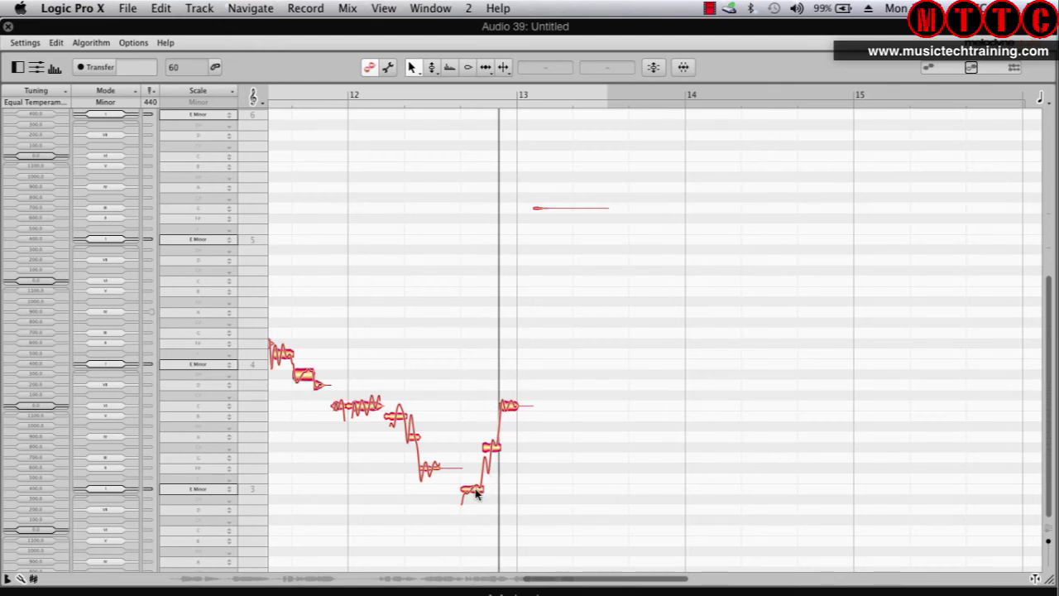
{"action": "left_click_drag", "start_coordinate": [476, 493], "coordinate": [476, 500]}
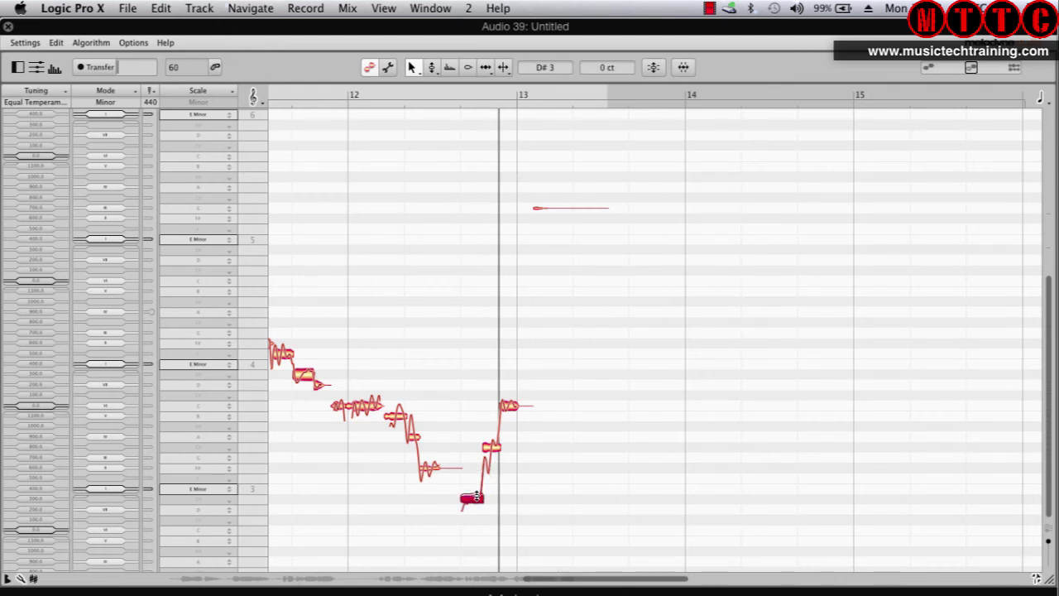
{"action": "left_click", "coordinate": [450, 397]}
{"action": "key", "text": "space"}
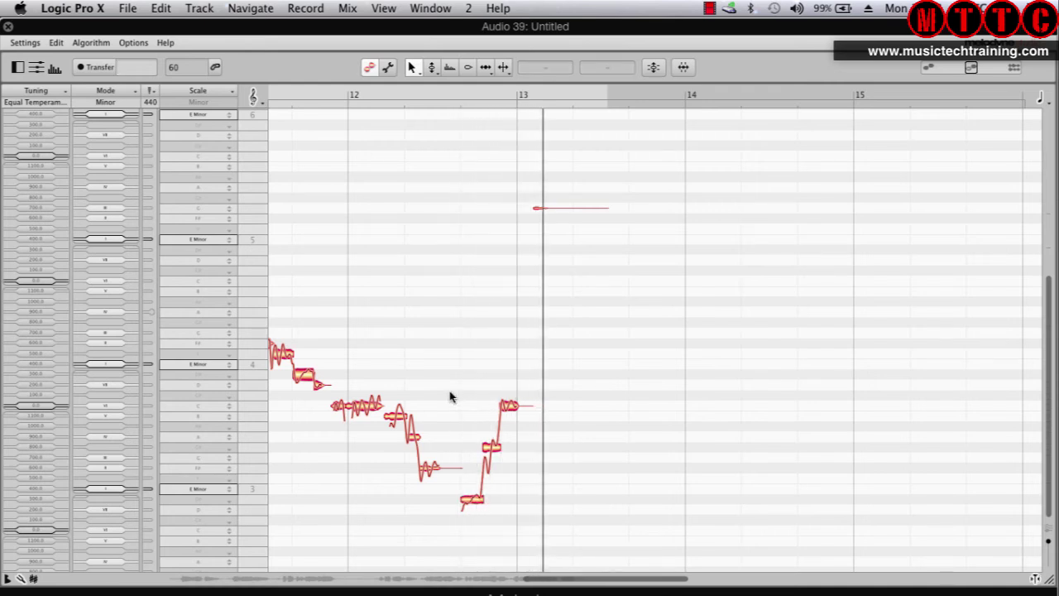
{"action": "left_click", "coordinate": [319, 295]}
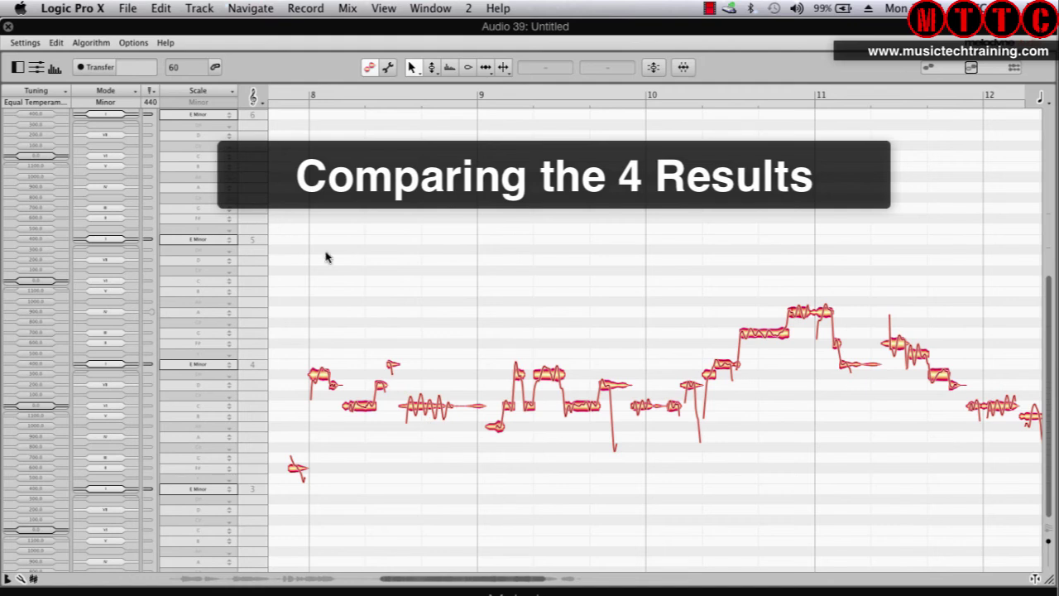
Close the Melodyne editor and play the Original Lead Vox track soloed as a reference.
{"action": "left_click", "coordinate": [9, 27]}
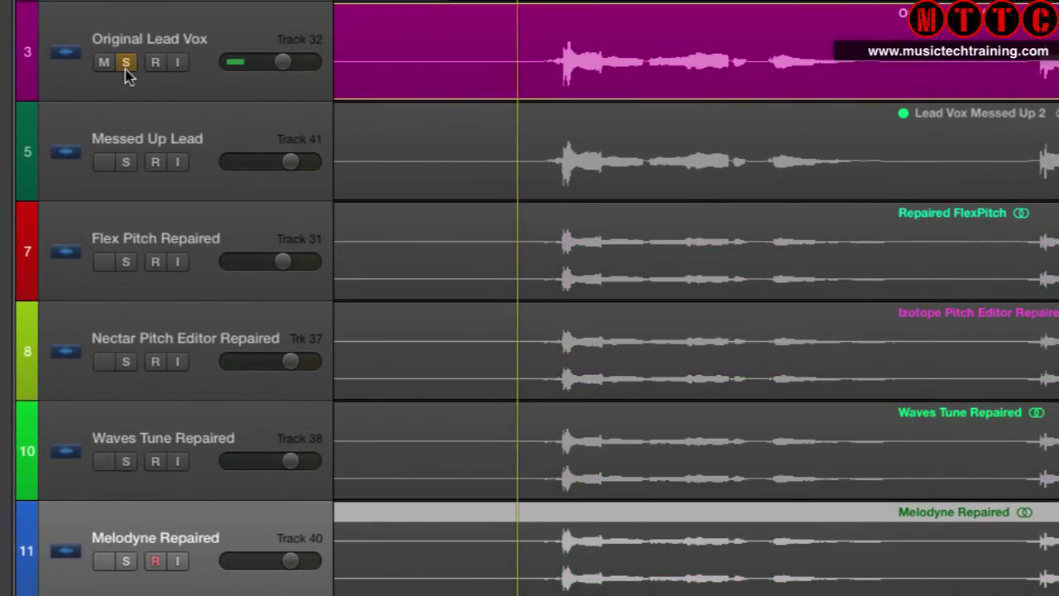
{"action": "left_click", "coordinate": [126, 63]}
{"action": "key", "text": "space"}
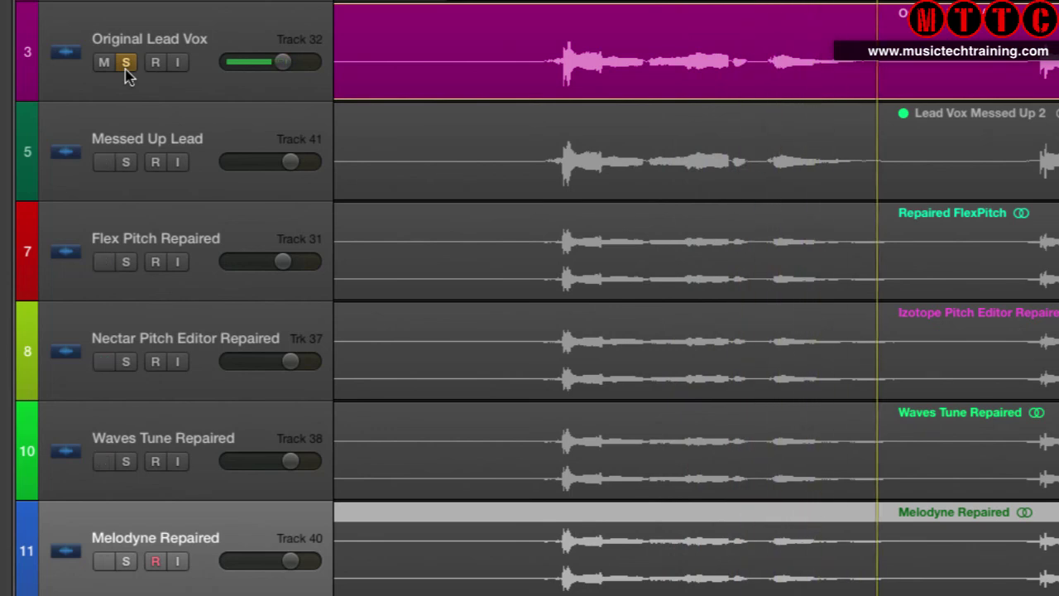
{"action": "key", "text": "space"}
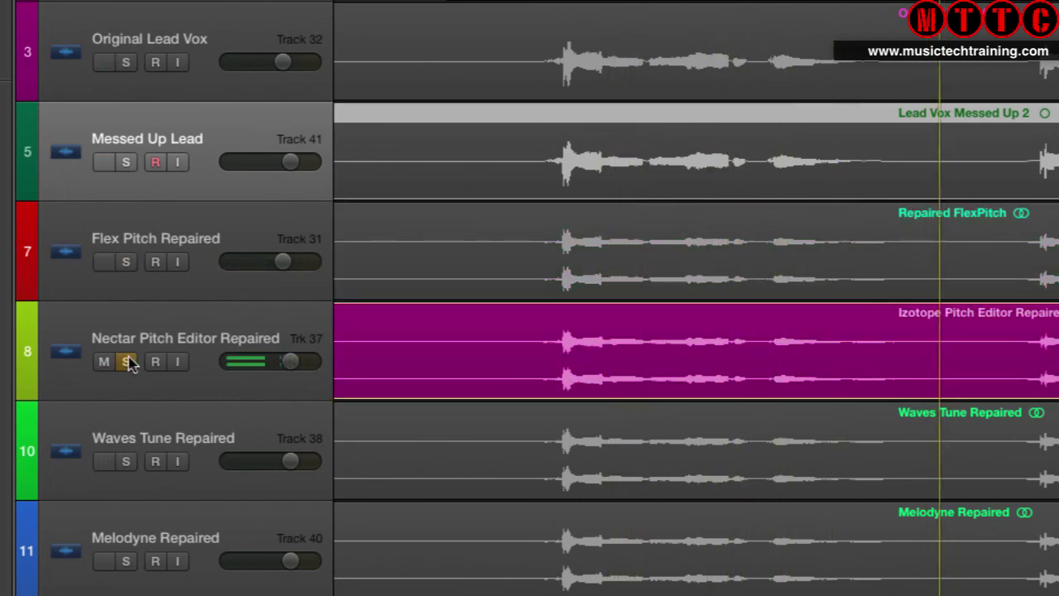
Solo the Waves Tune Repaired and Melodyne Repaired tracks in turn to compare them, ending with no track soloed.
{"action": "left_click", "coordinate": [126, 461]}
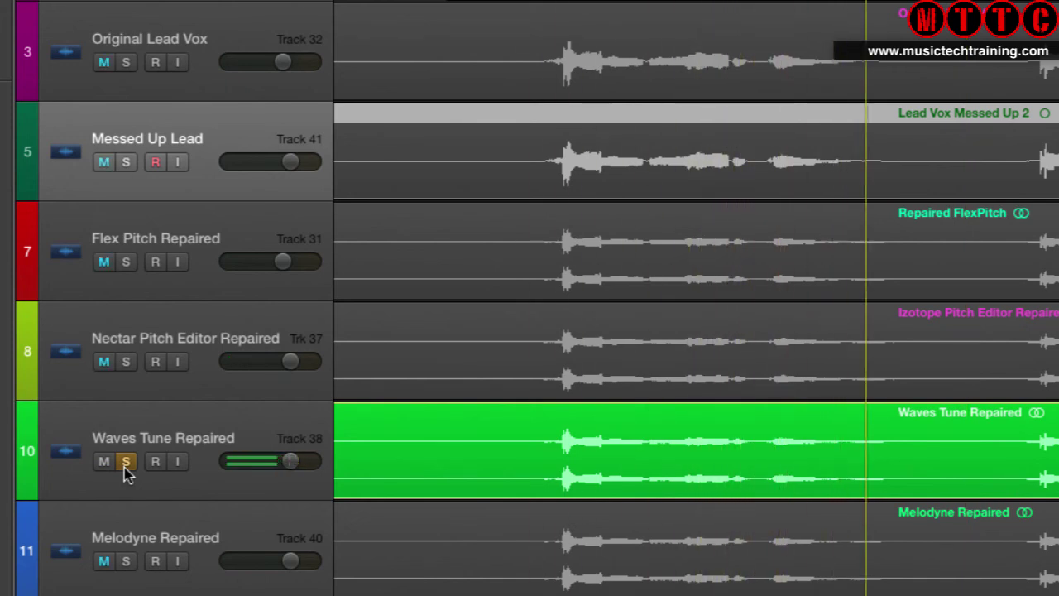
{"action": "left_click", "coordinate": [126, 561]}
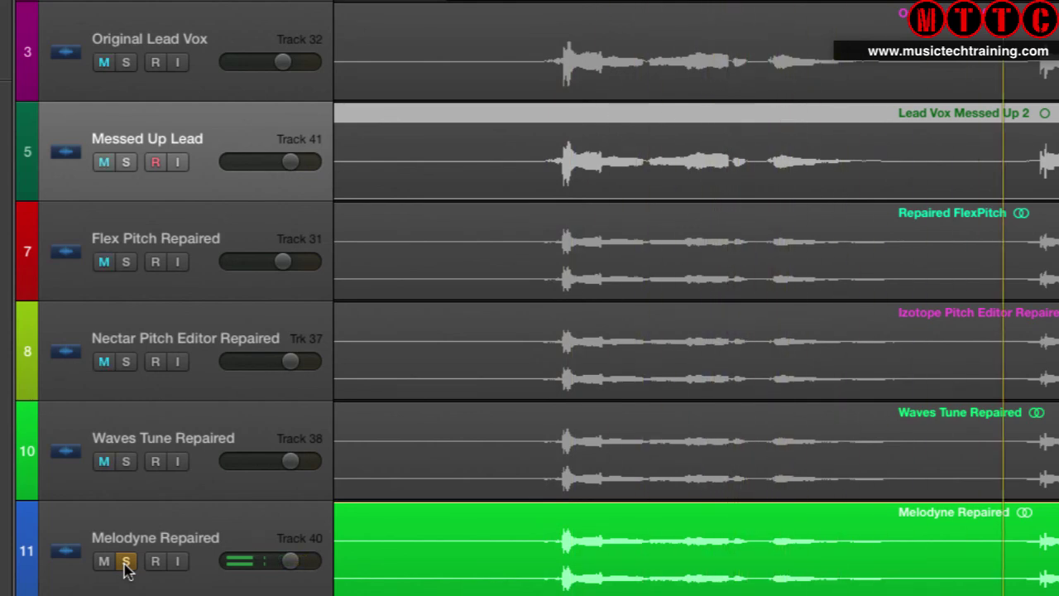
{"action": "left_click", "coordinate": [126, 561]}
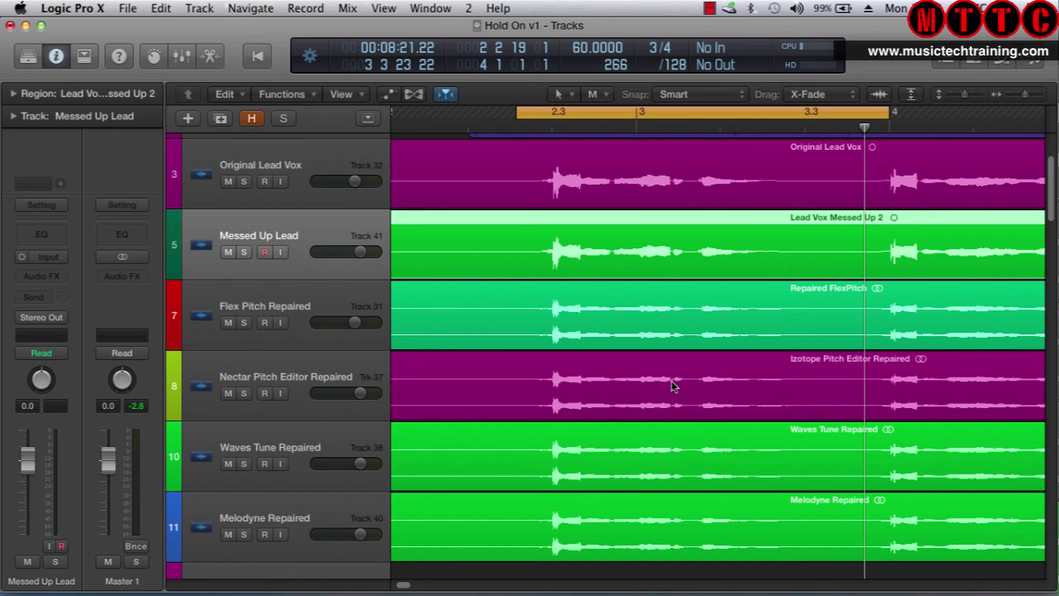